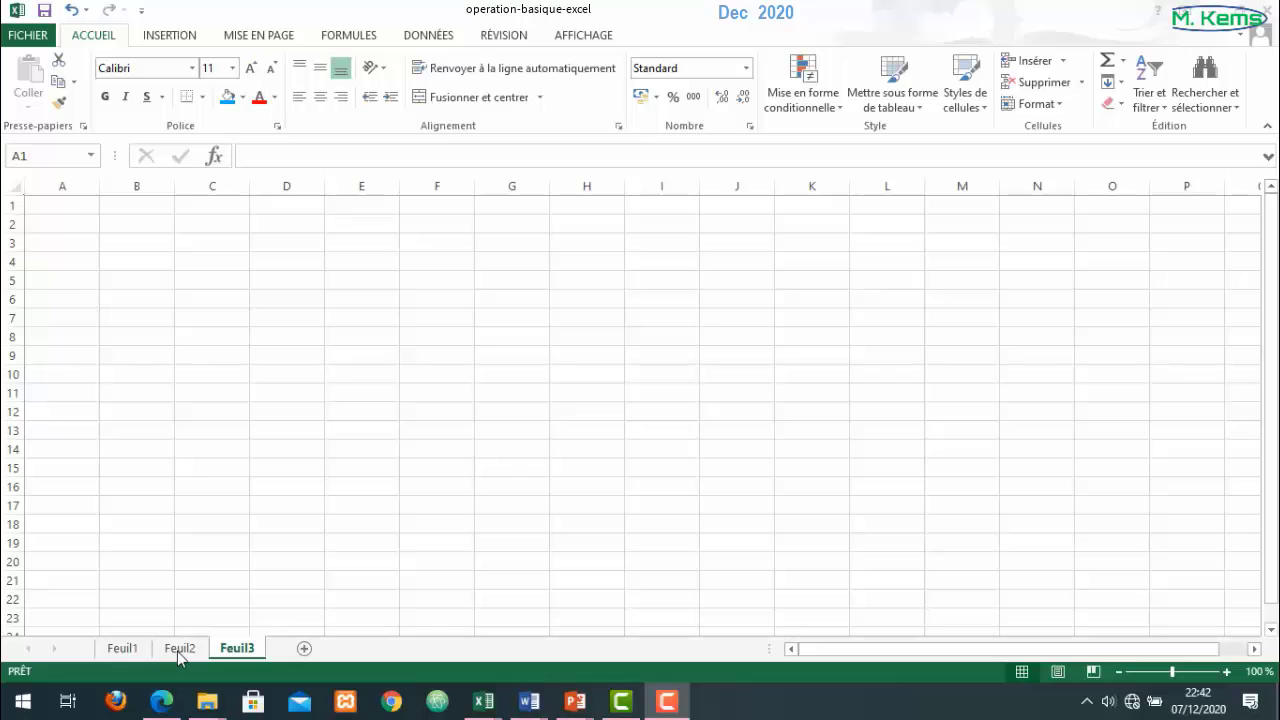
Step: Open the Feuil2 sheet and examine columns B through F of the fruit tables one by one
click(181, 650)
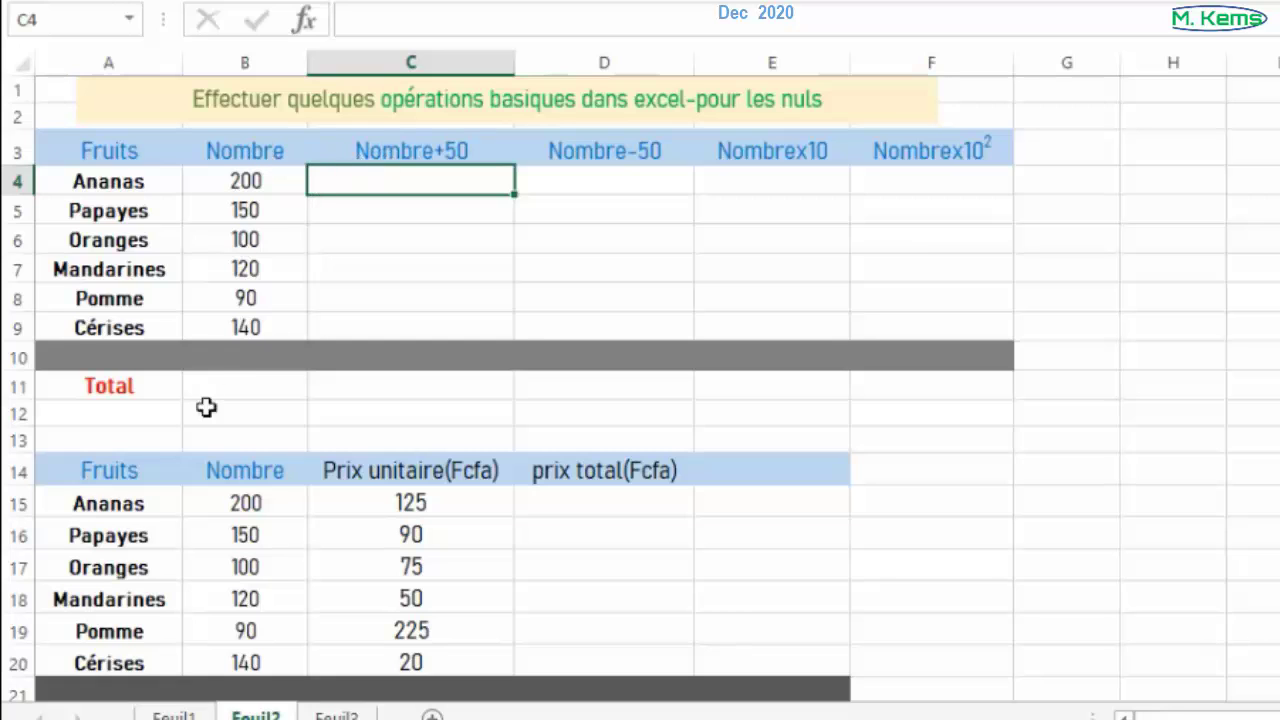
click(266, 61)
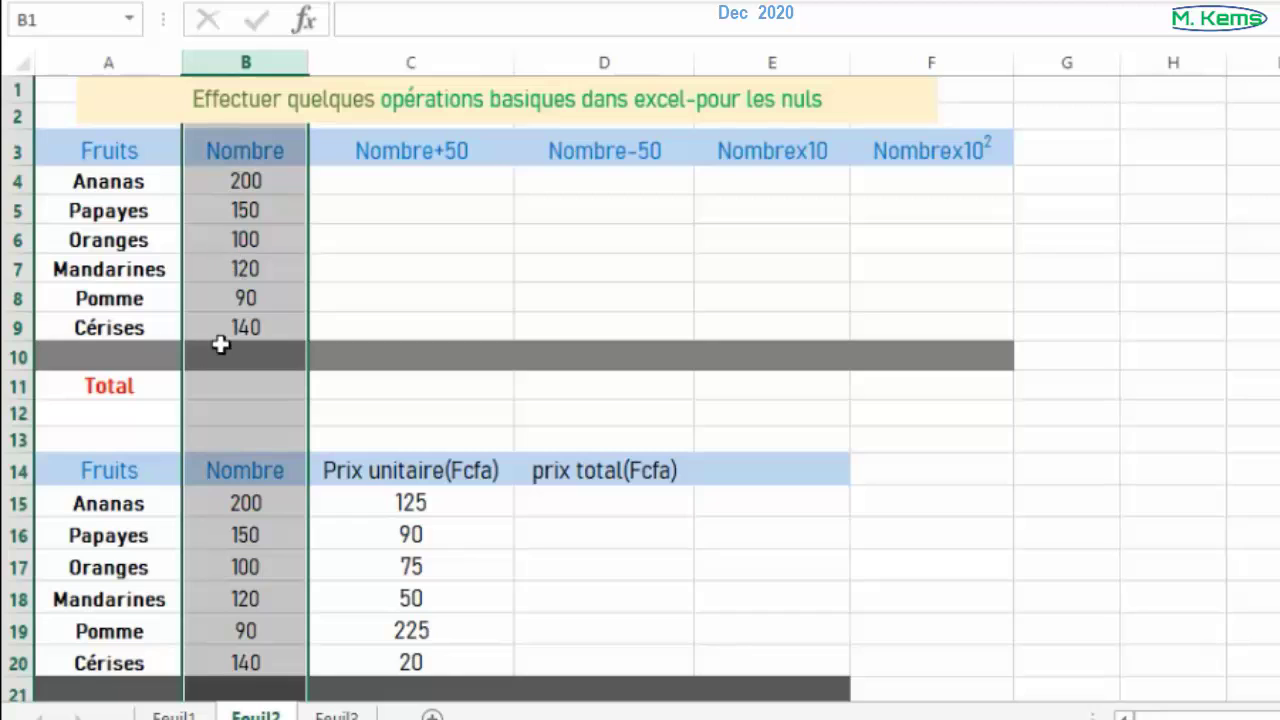
click(423, 60)
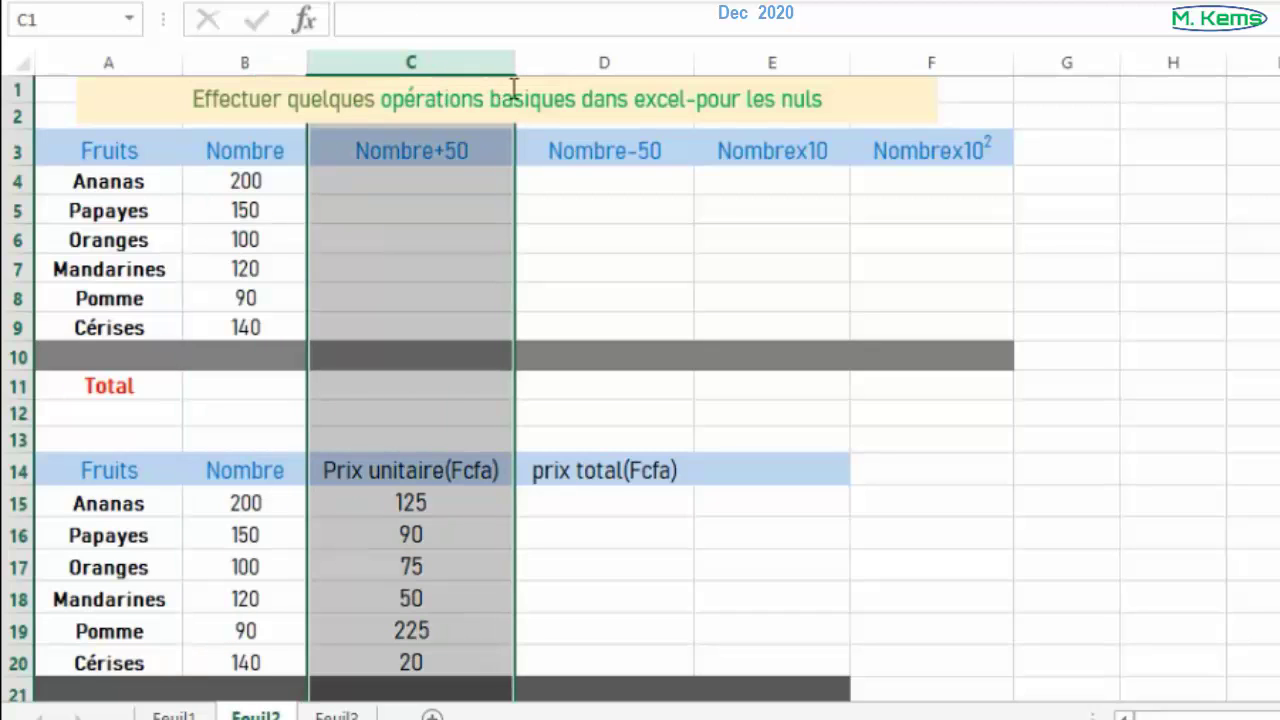
click(603, 62)
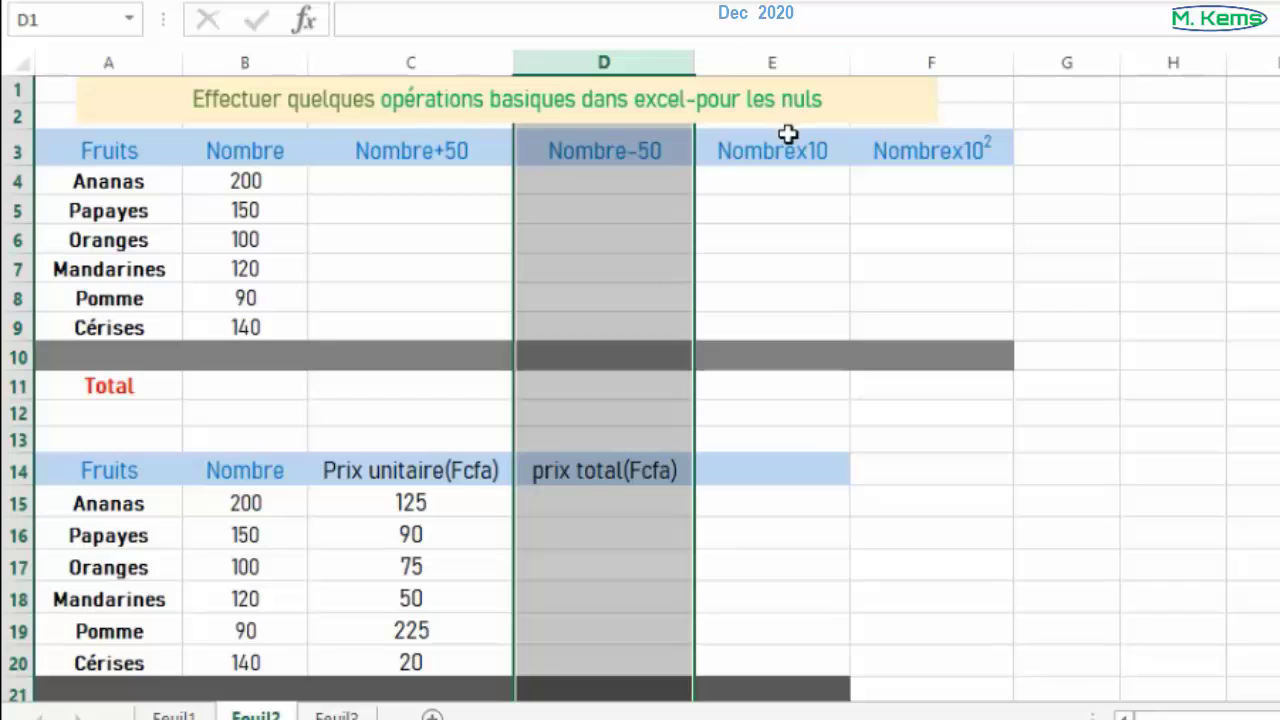
click(780, 62)
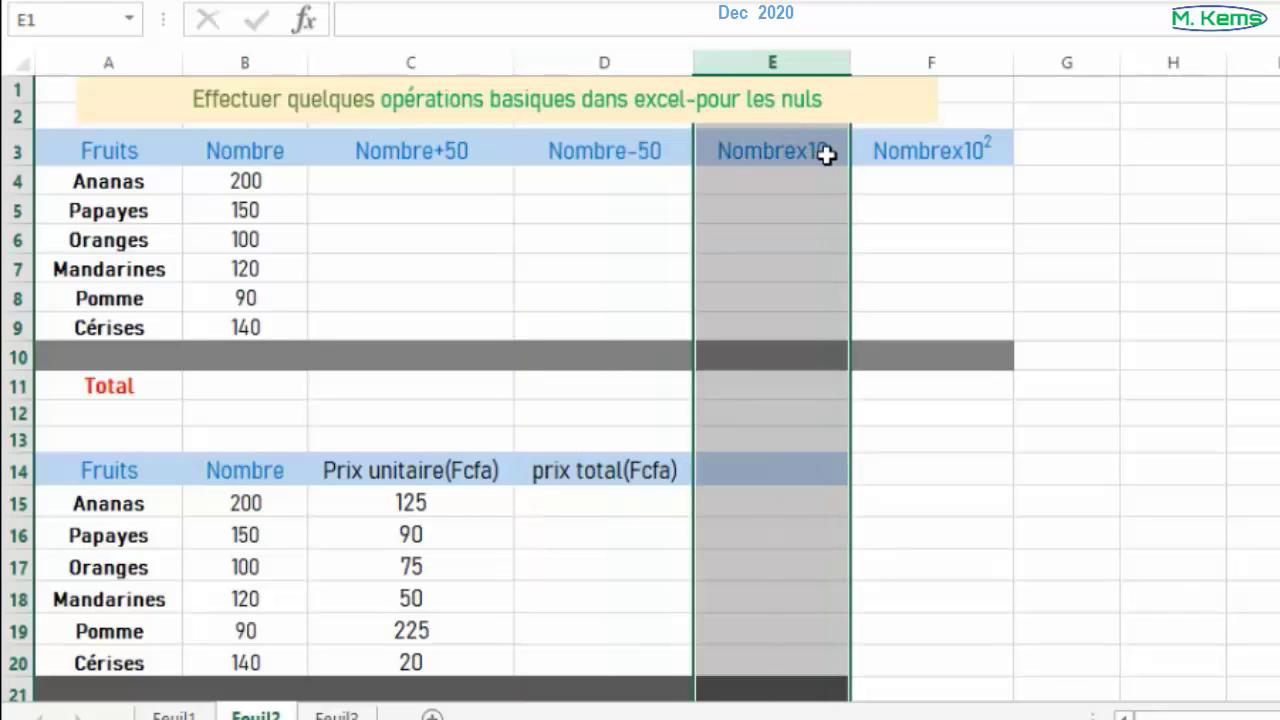
click(948, 61)
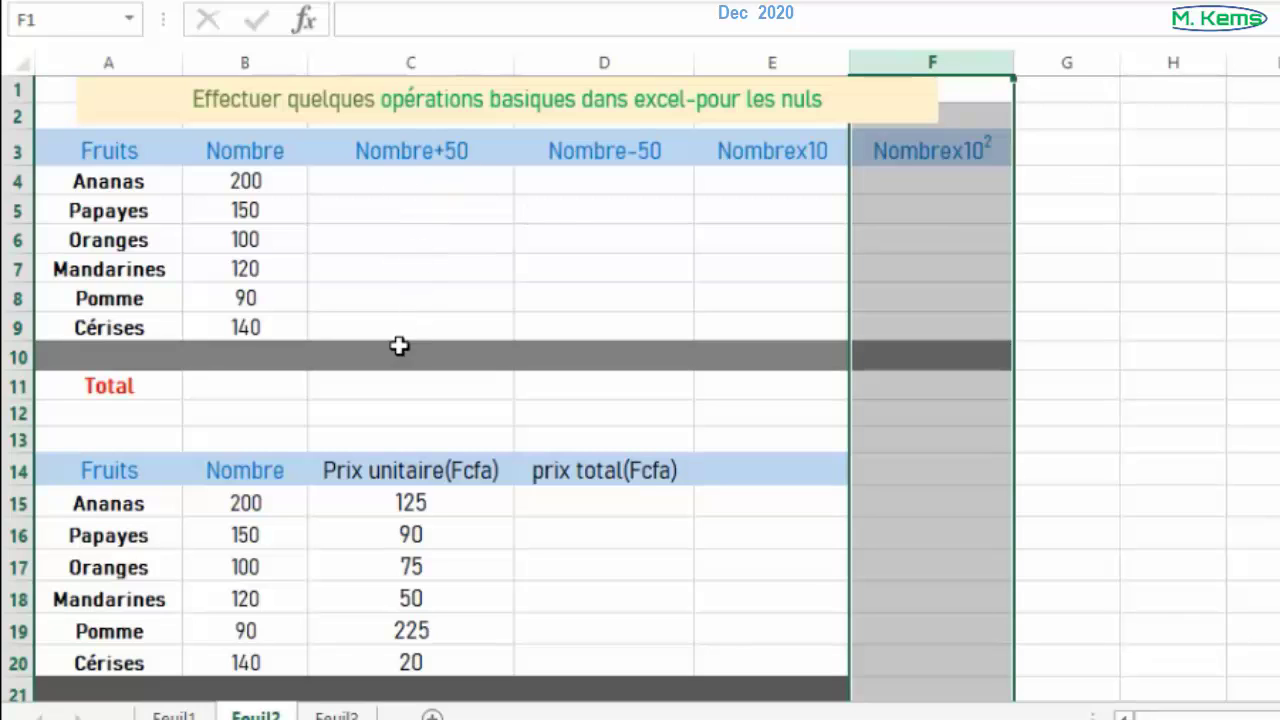
Step: Enter the formula =$B4+50 in cell C4 to calculate Nombre+50 for Ananas
click(394, 184)
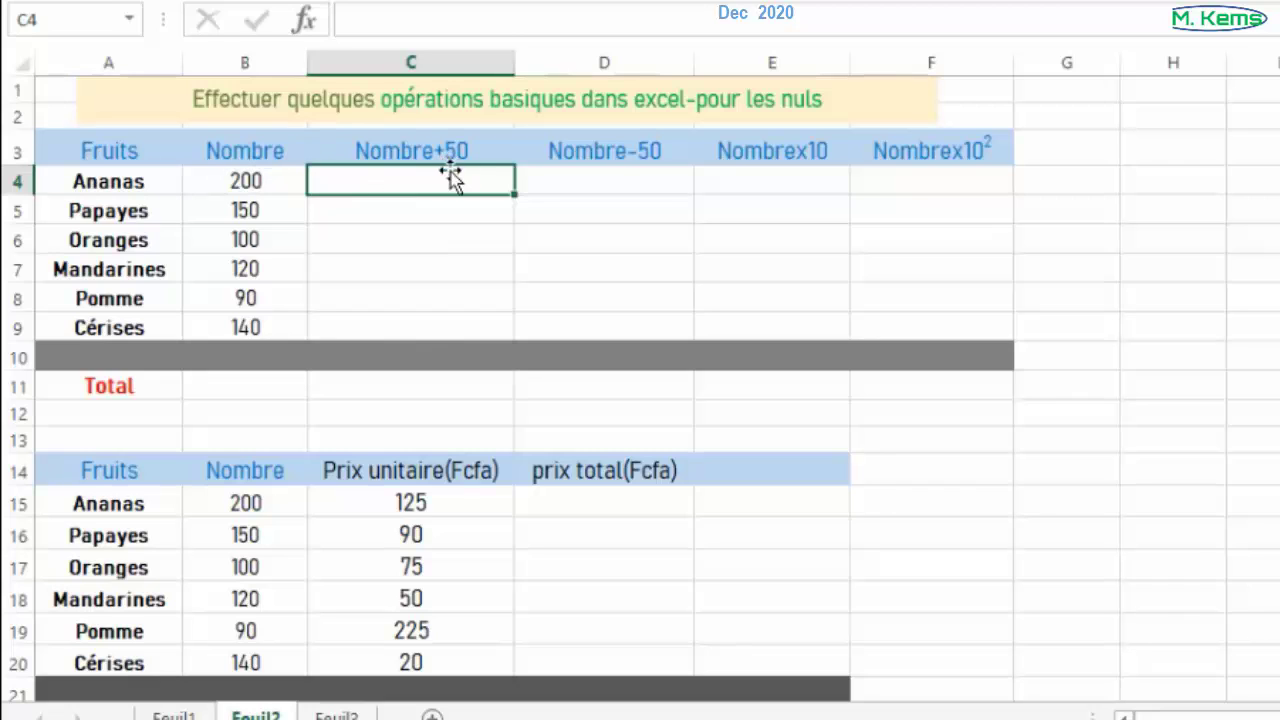
text(=)
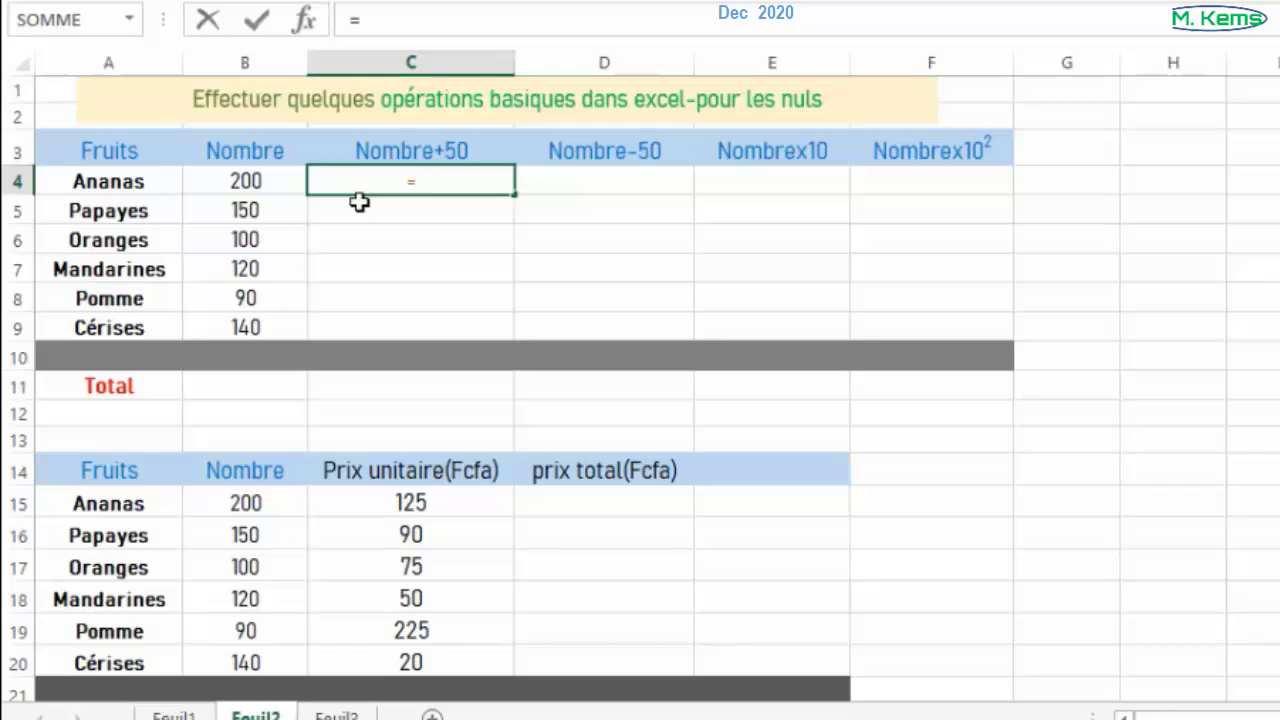
text($B4)
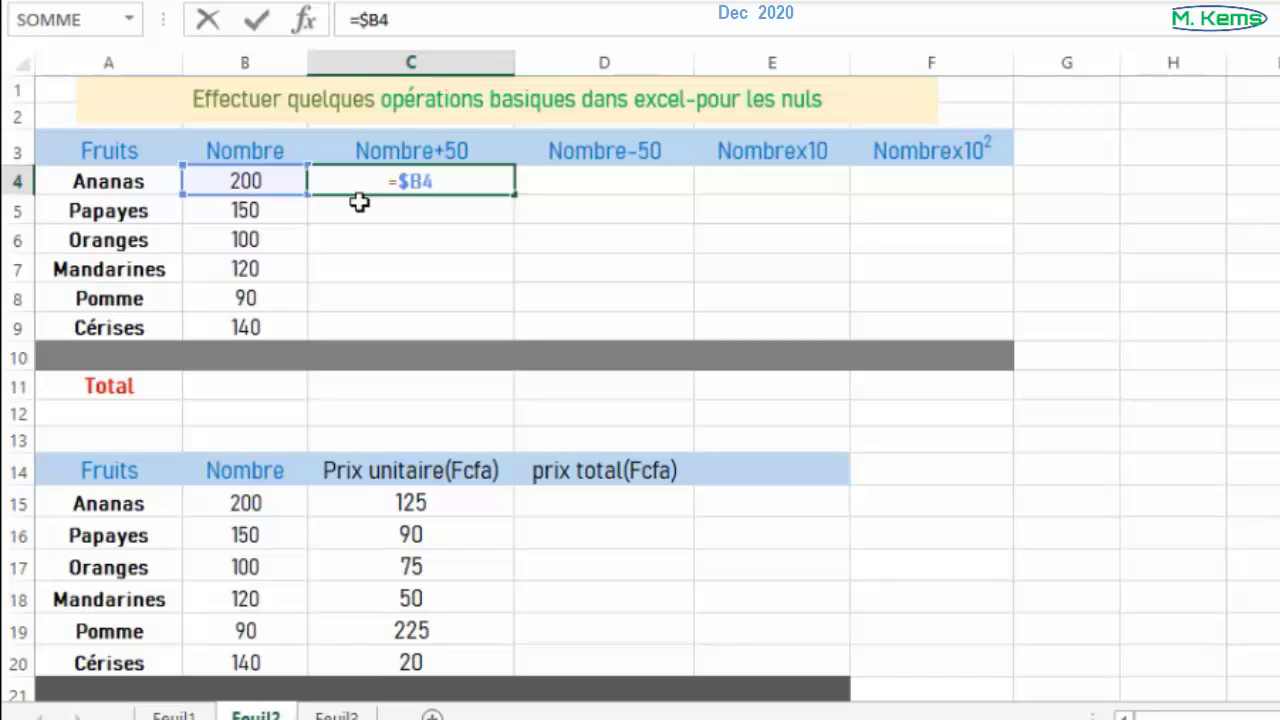
text(+50)
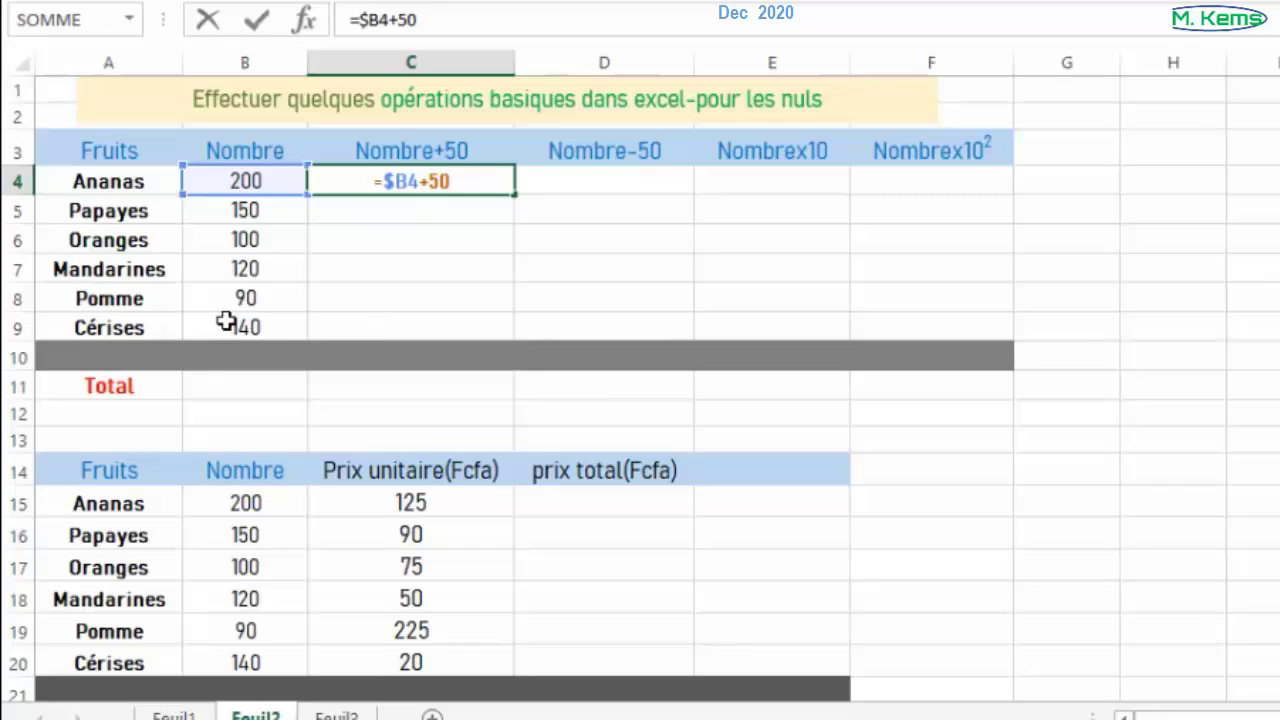
key(Return)
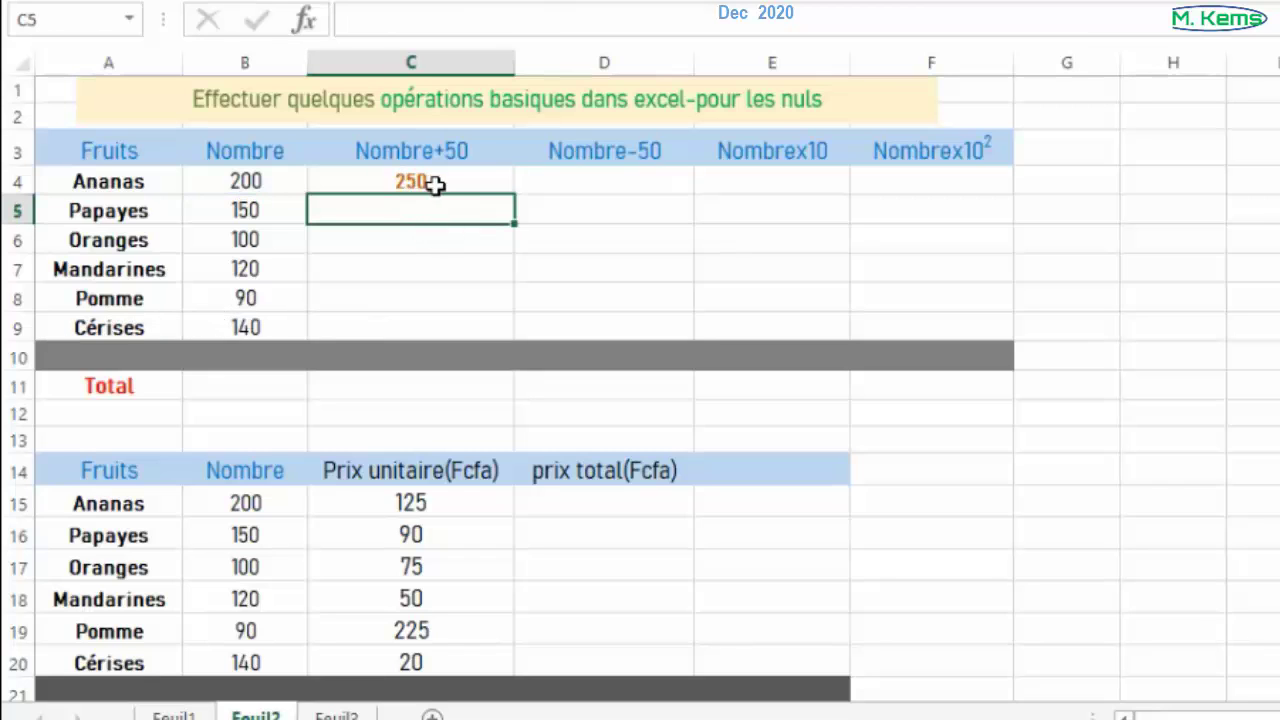
Step: Copy the Nombre+50 formula from C4 into C5:C9 for the remaining fruits
click(358, 180)
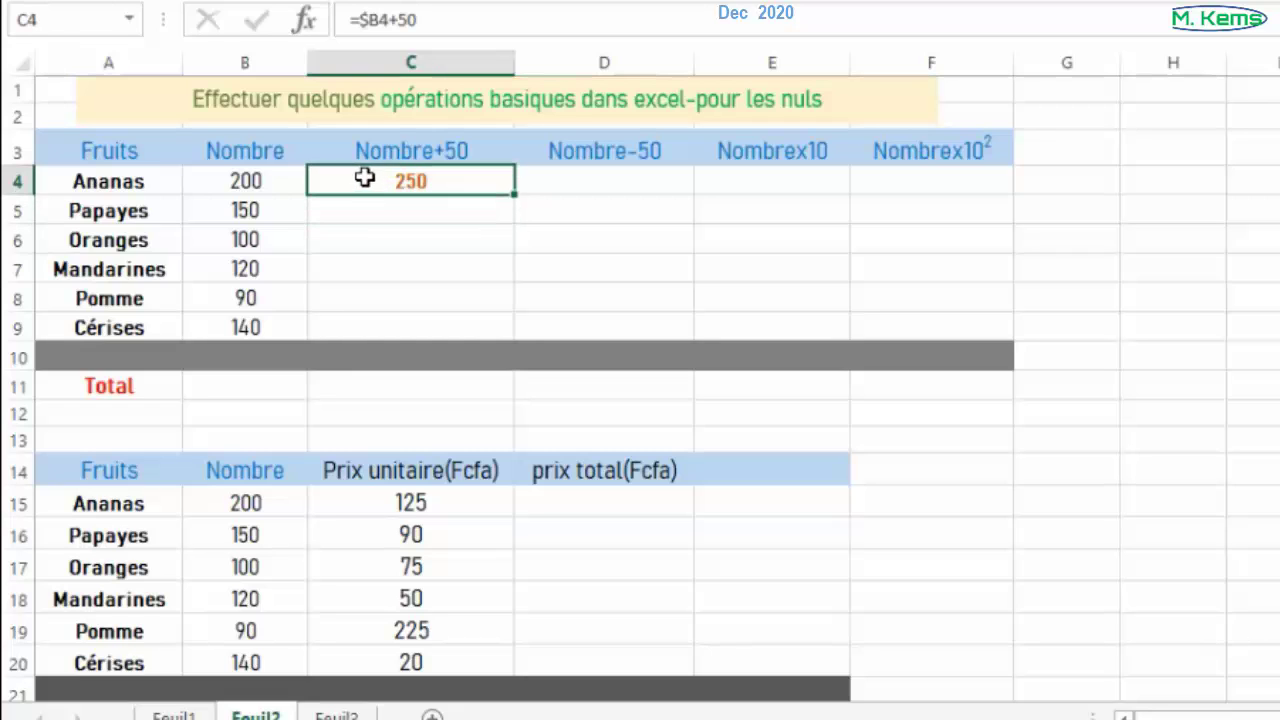
key(ctrl+c)
click(325, 207)
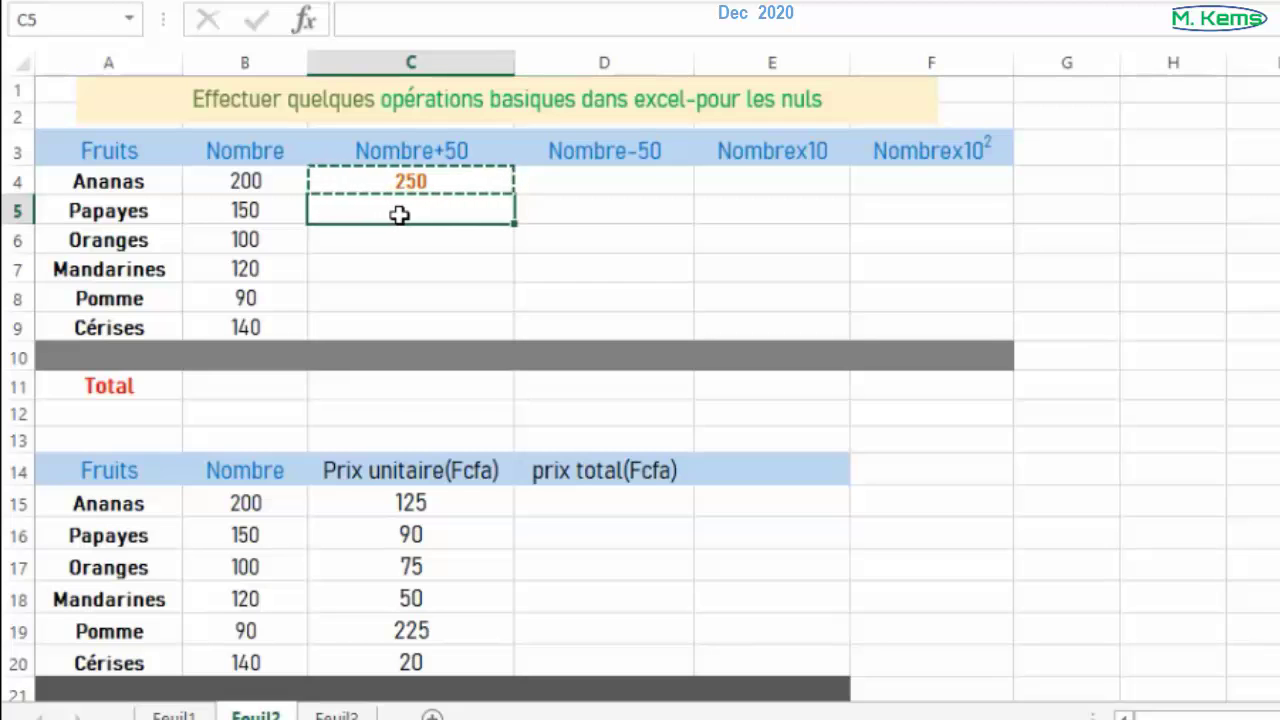
drag(402, 214, 403, 323)
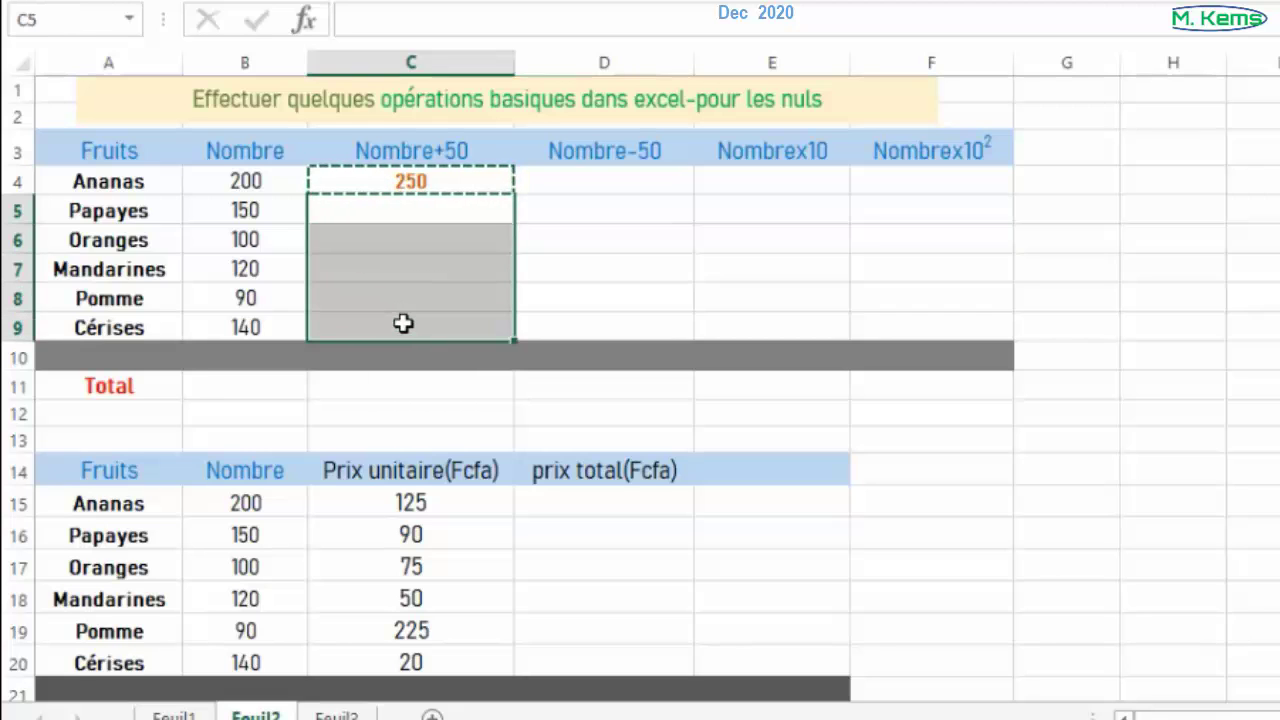
key(ctrl+v)
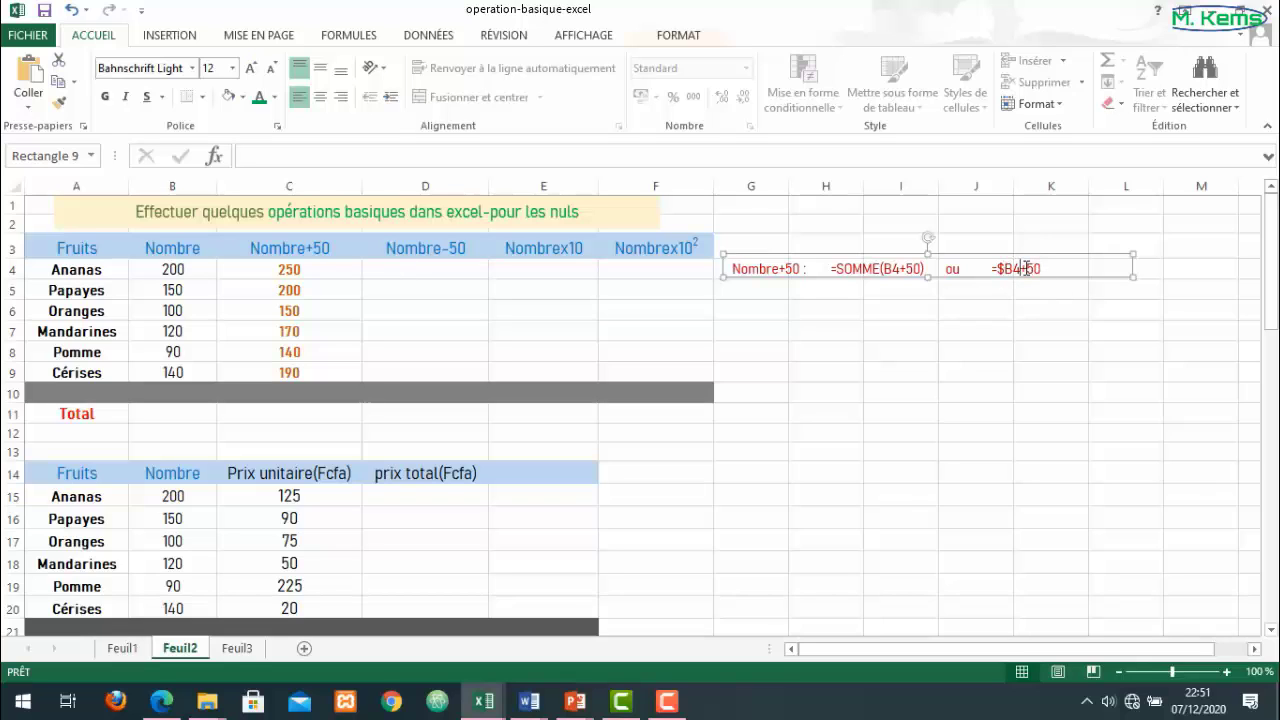
Step: Enter the formula =$B4-50 in cell D4 to calculate Nombre-50 for Ananas
click(403, 268)
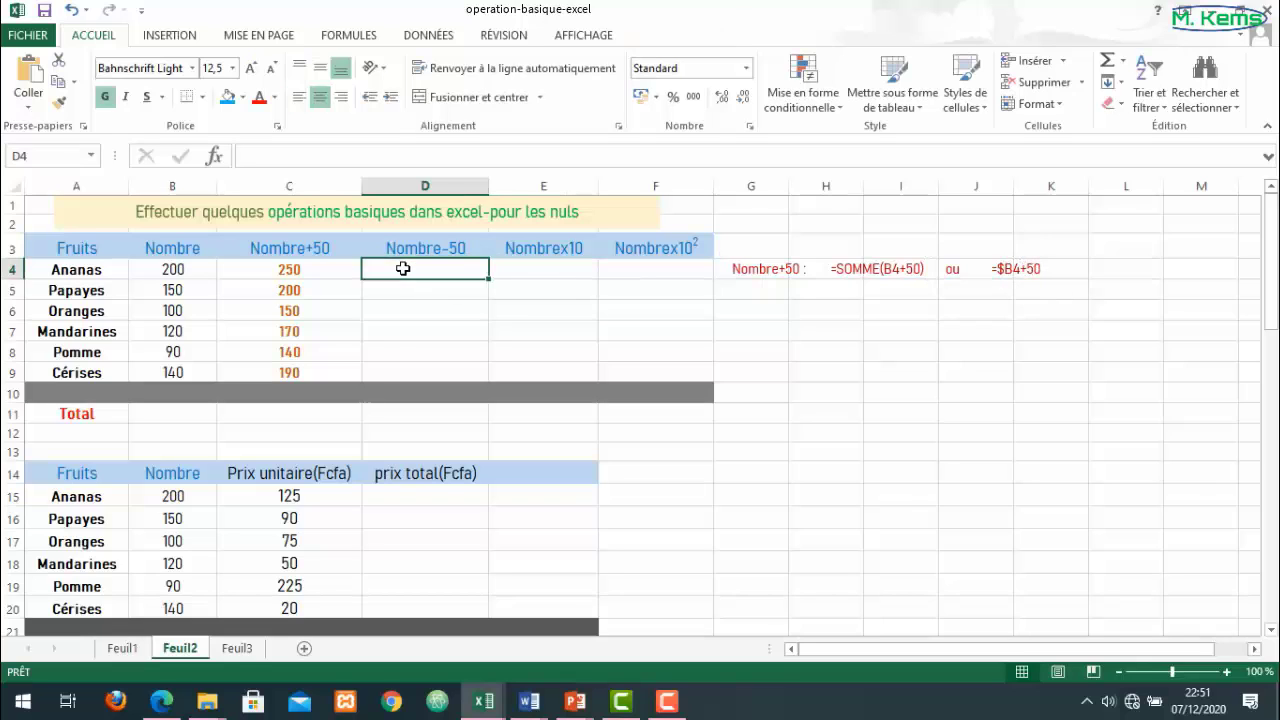
text(=$)
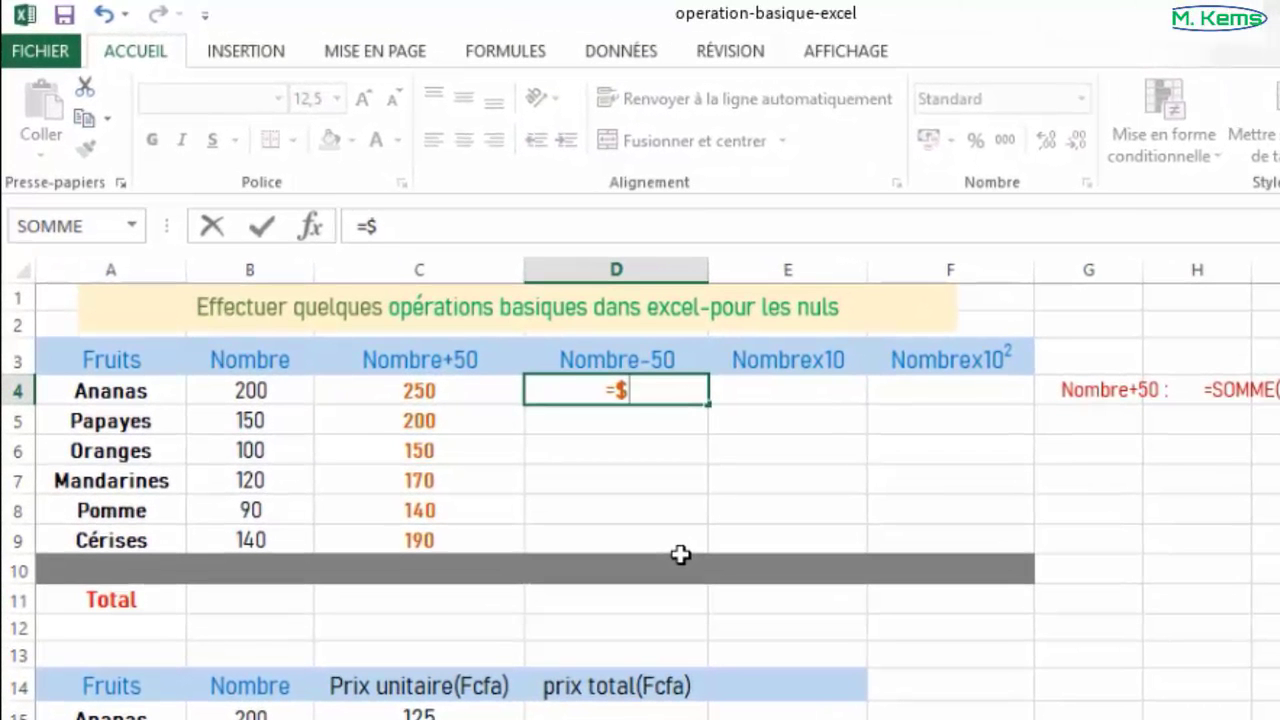
text(B4-50)
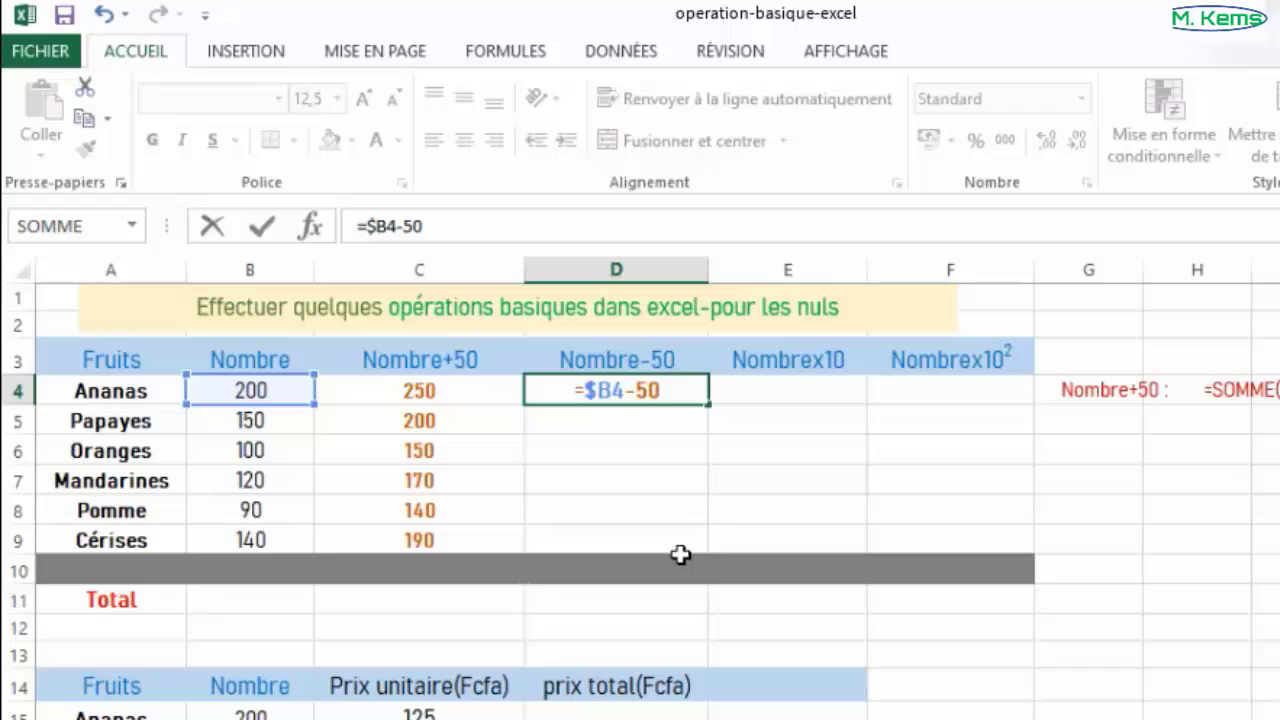
key(Return)
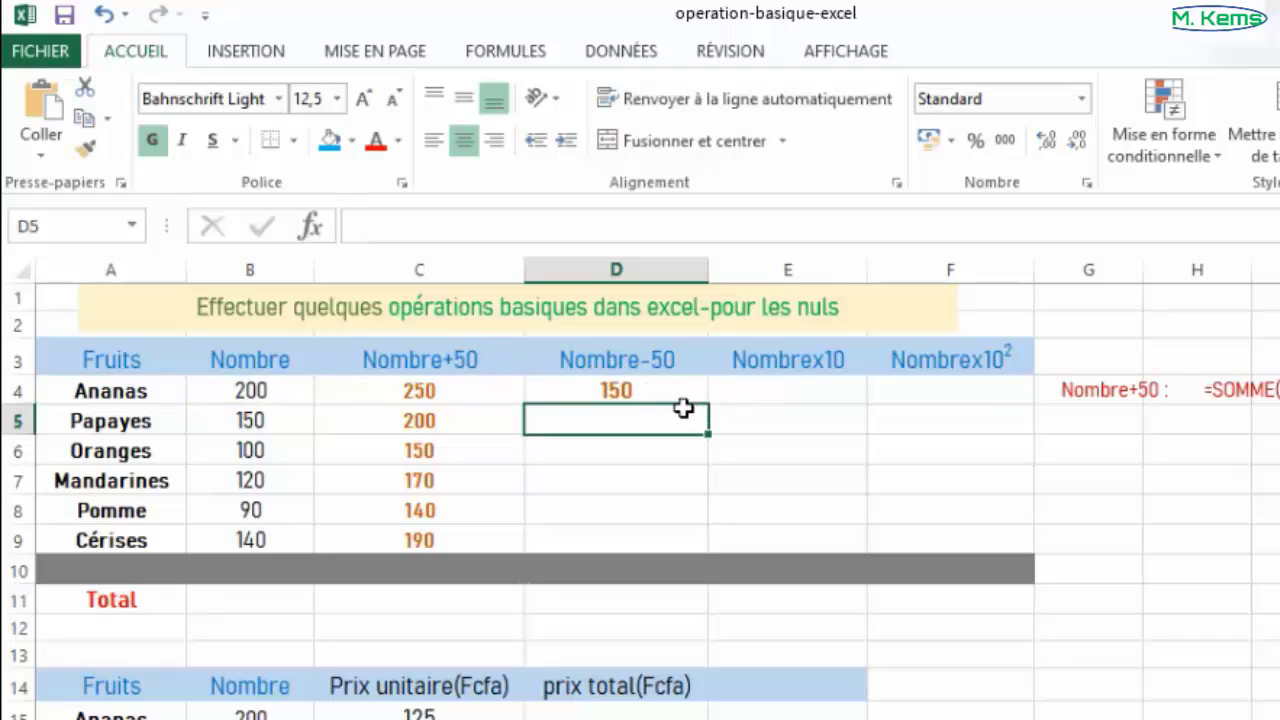
Step: Copy the Nombre-50 formula from D4 into D5:D9 for the remaining fruits
click(577, 390)
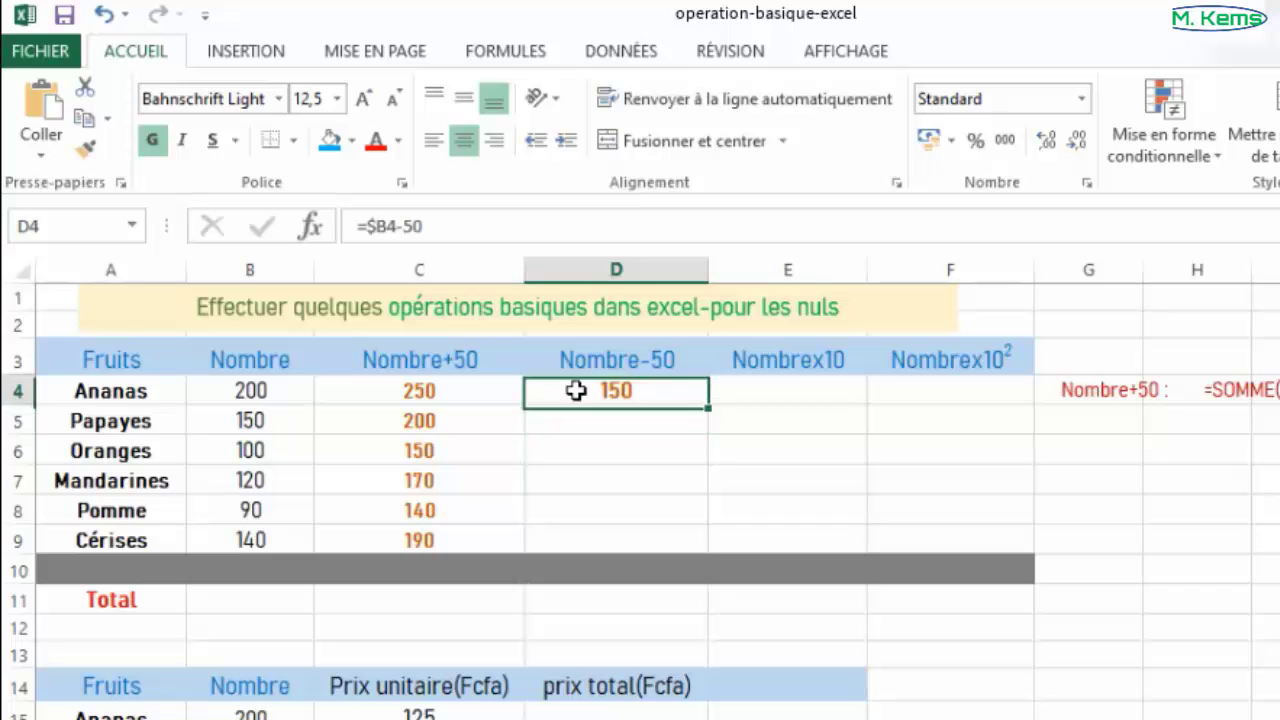
right_click(651, 392)
click(730, 448)
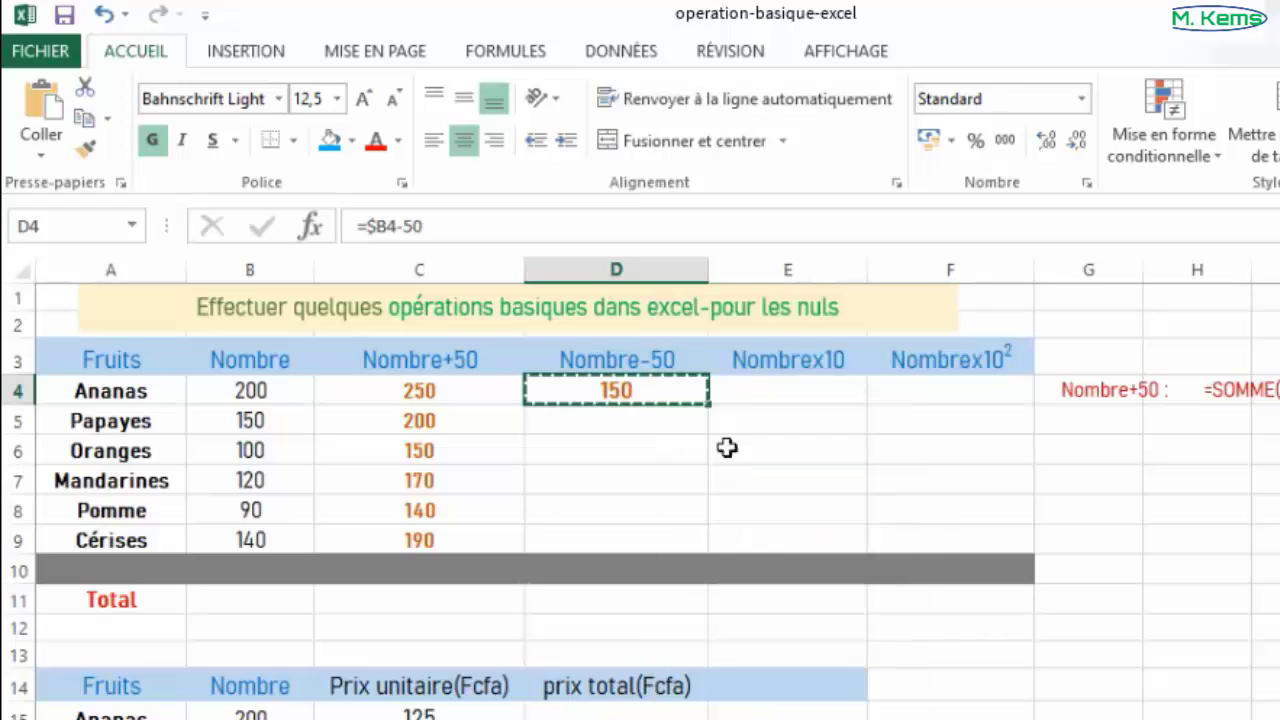
click(556, 416)
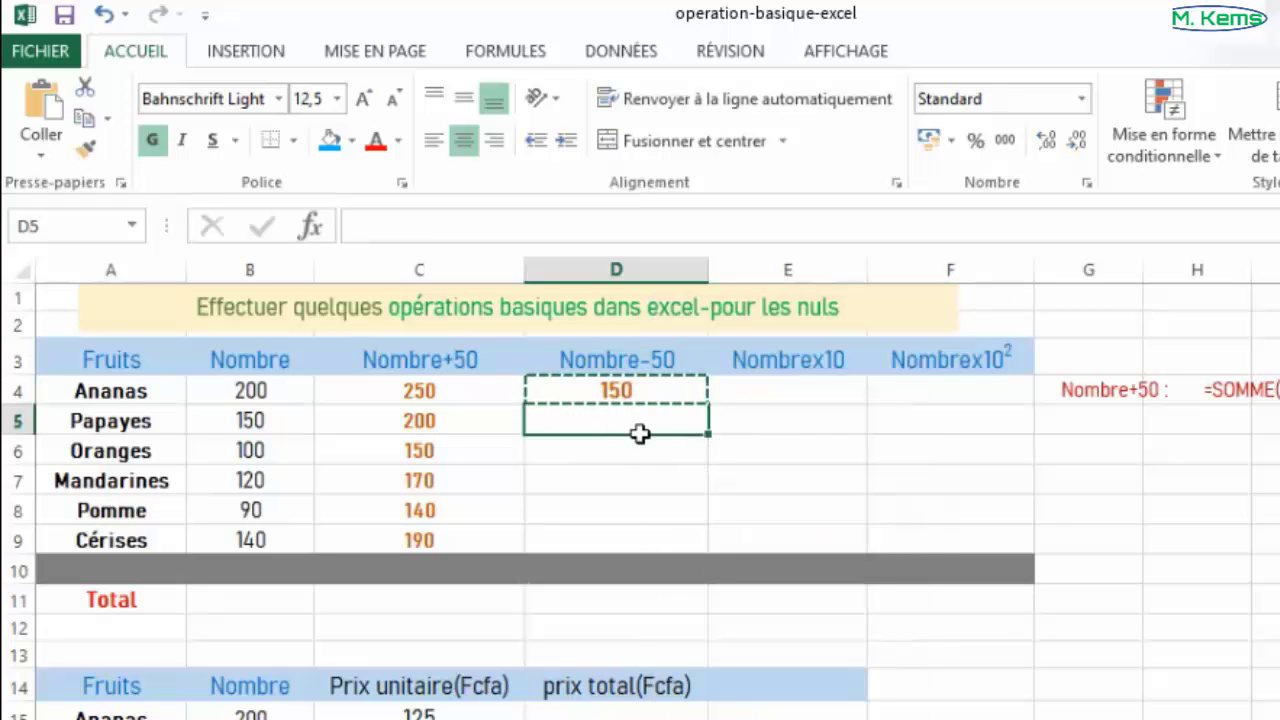
drag(640, 433, 654, 537)
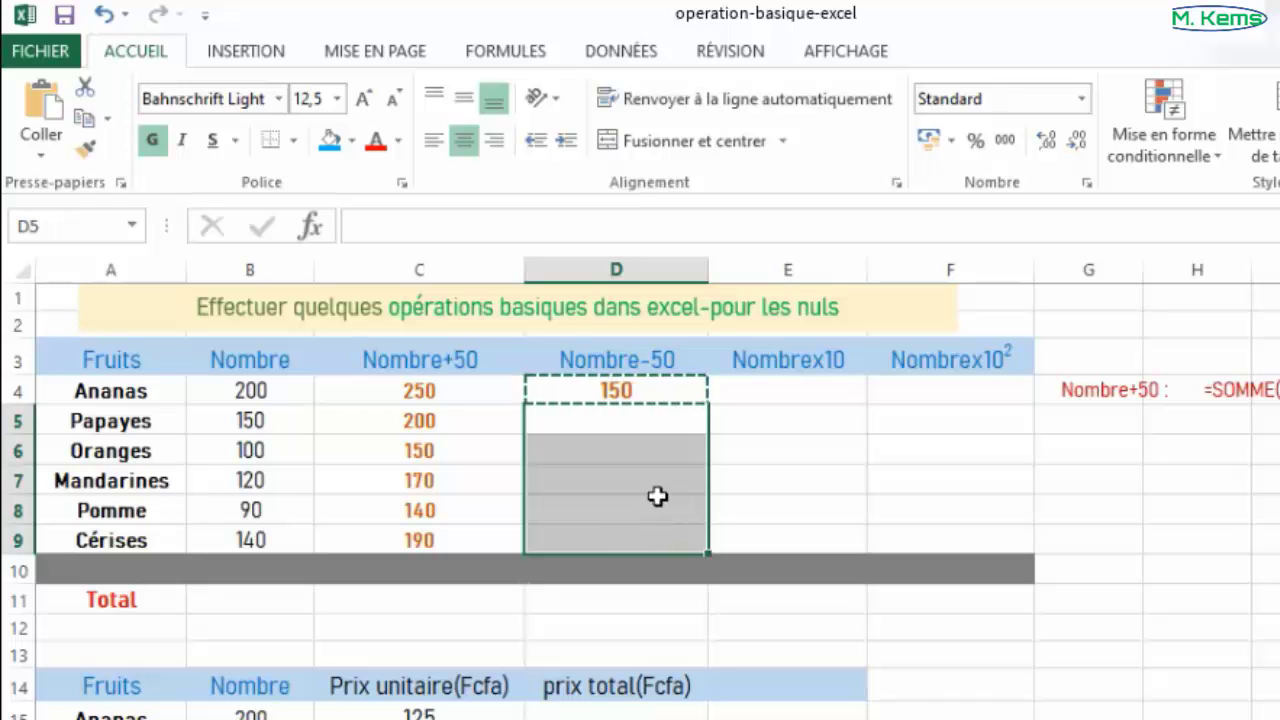
key(ctrl+v)
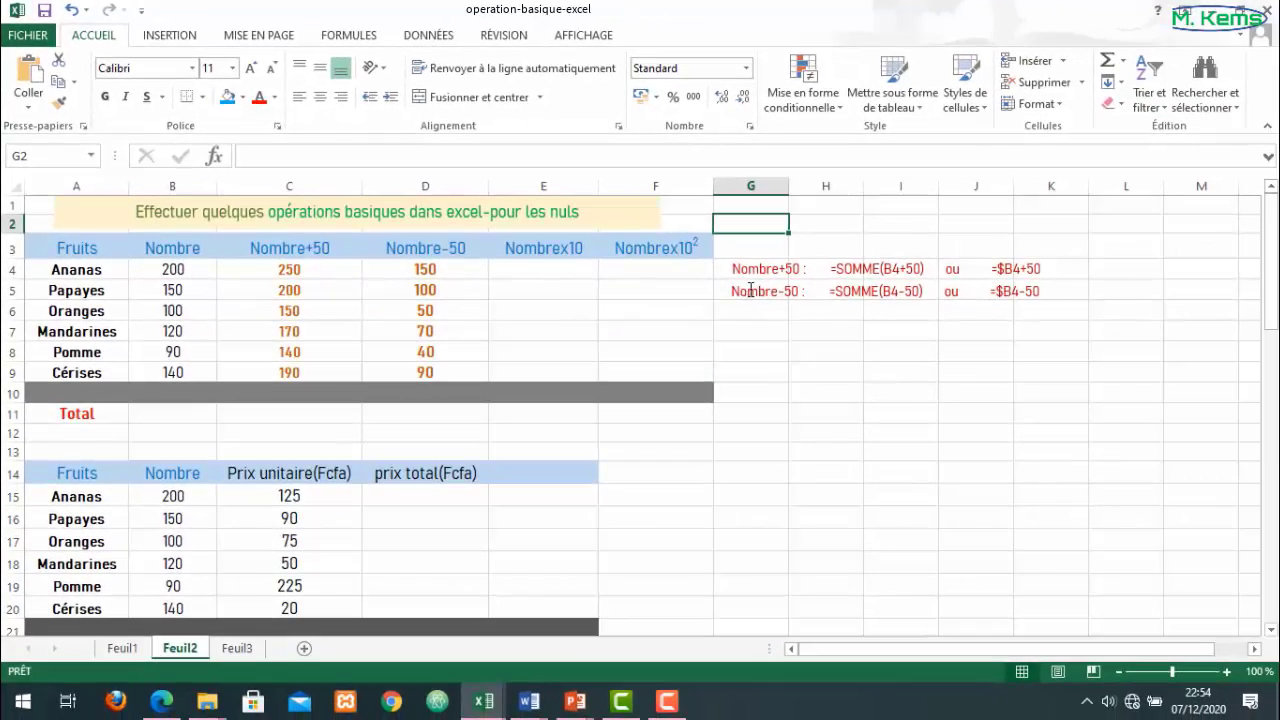
Step: Enter the formula =$B4*10 in cell E4 to calculate Nombrex10 for Ananas
drag(735, 292, 1040, 292)
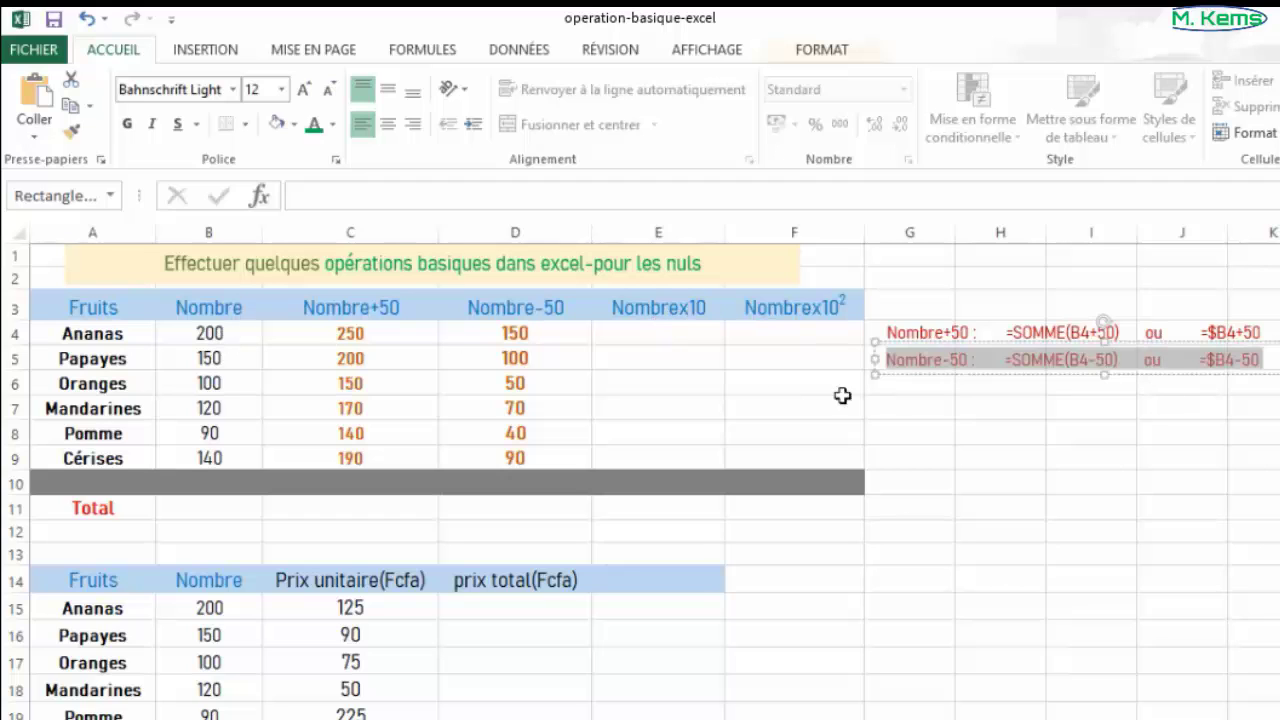
click(634, 334)
text(=)
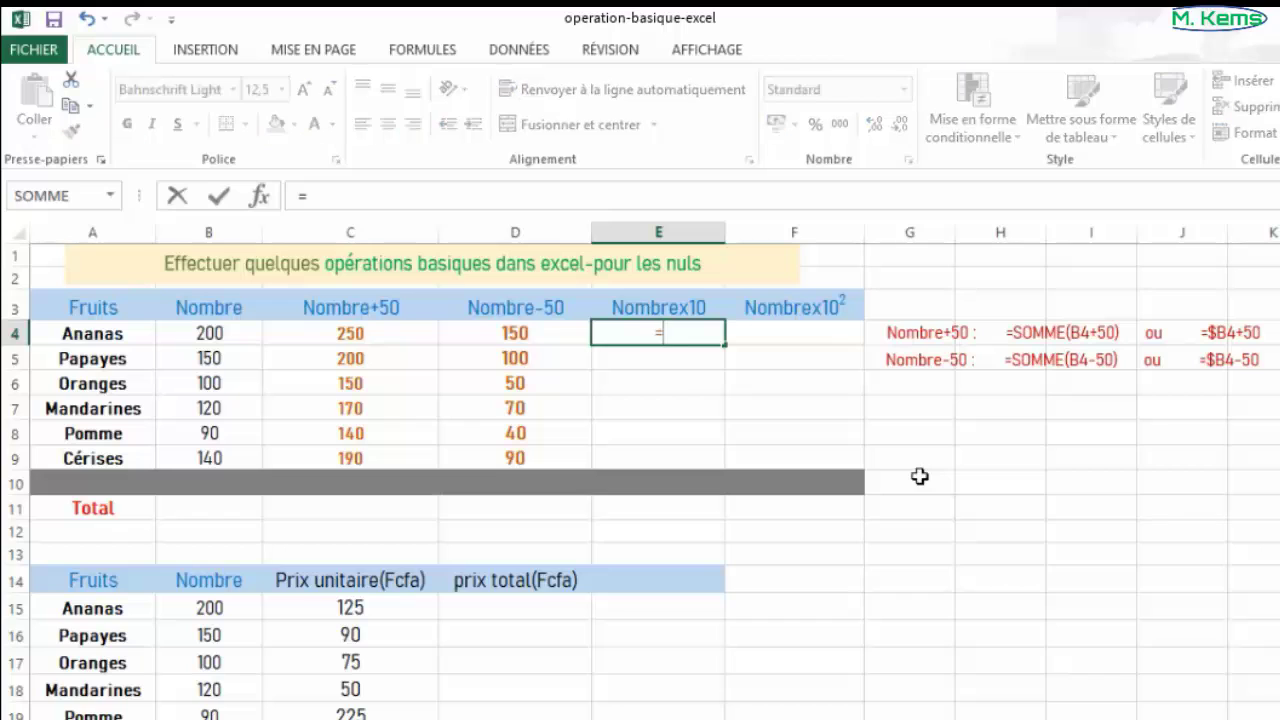
text($B4)
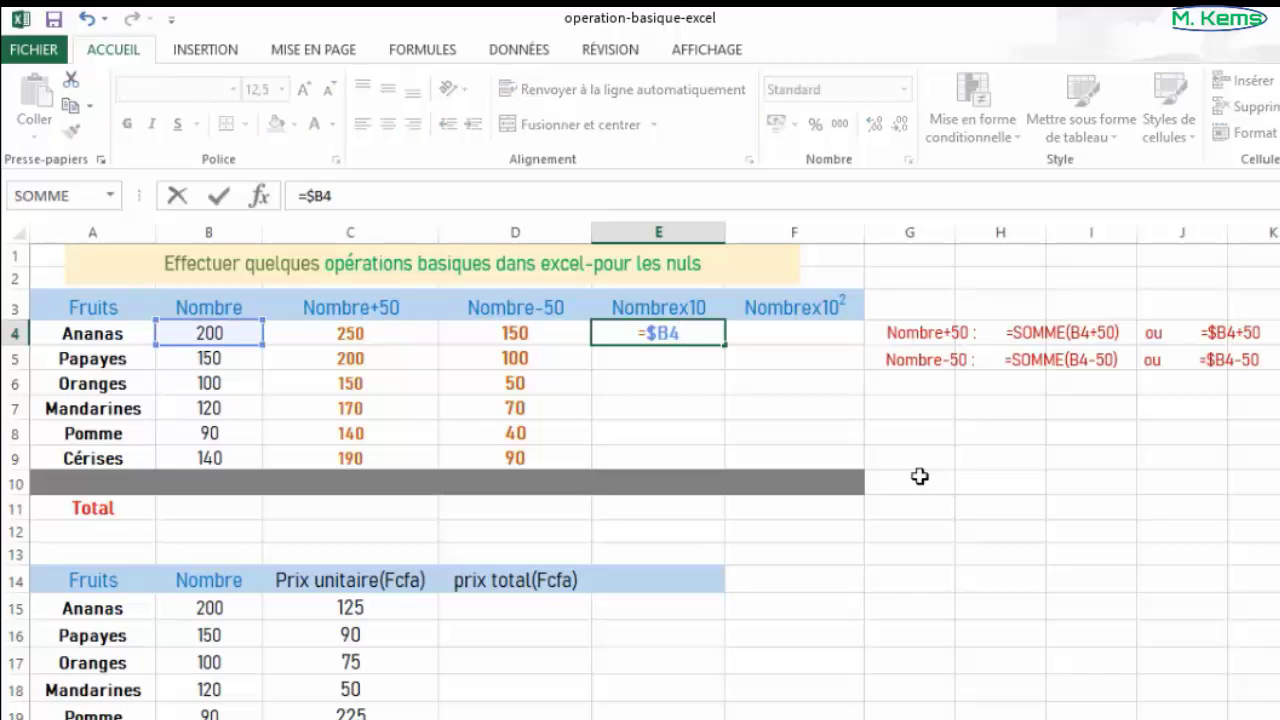
text(*10)
key(Return)
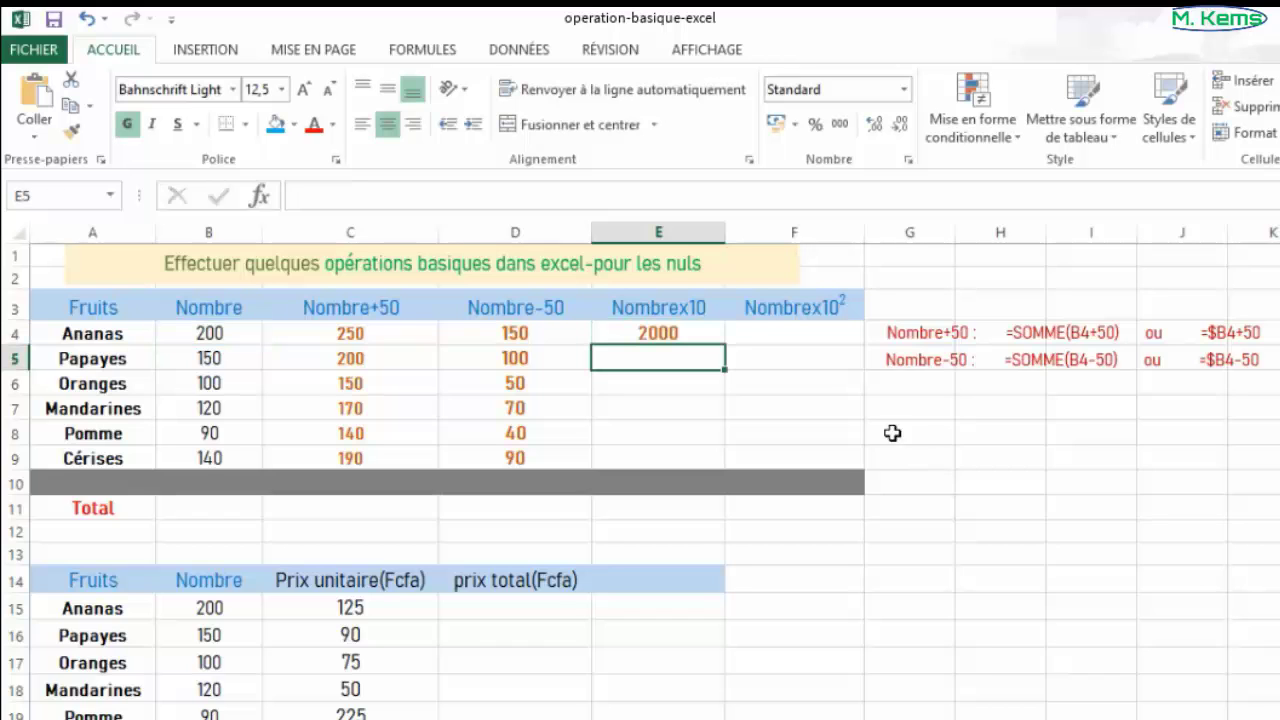
Step: Copy the Nombrex10 formula from E4 into E5:E9 for the remaining fruits
drag(695, 340, 708, 337)
right_click(711, 337)
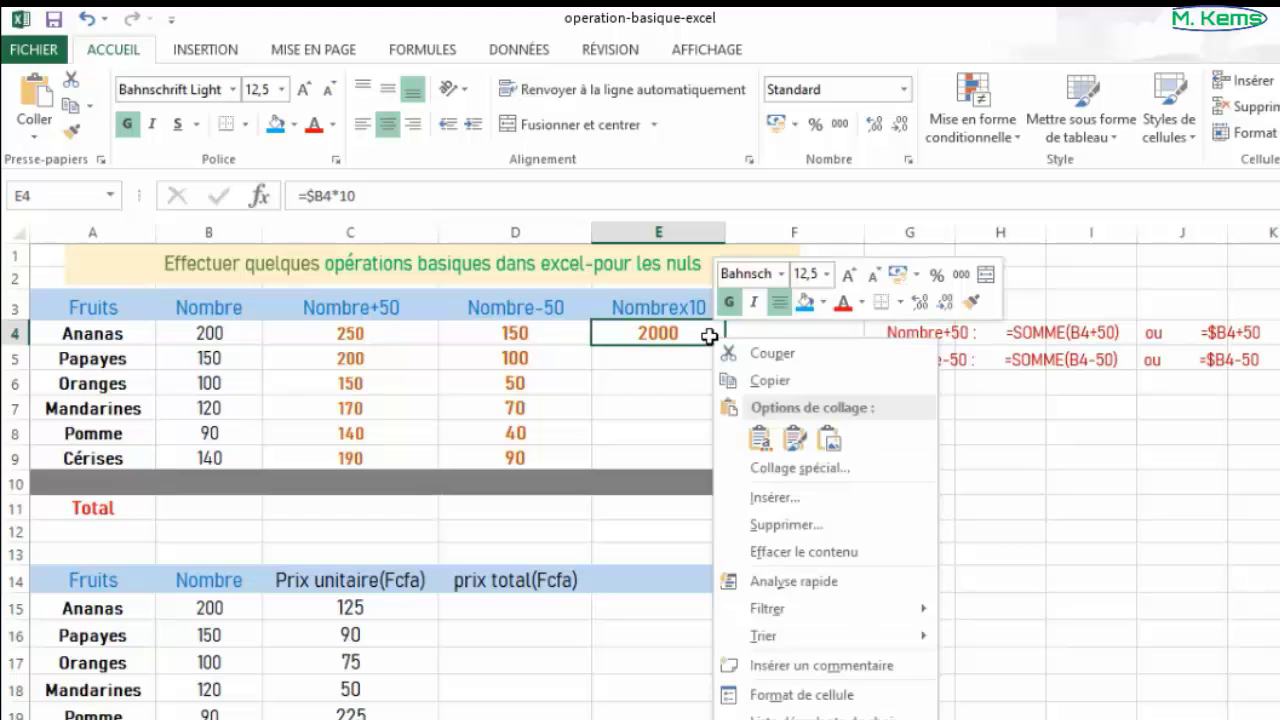
click(772, 383)
drag(649, 362, 678, 455)
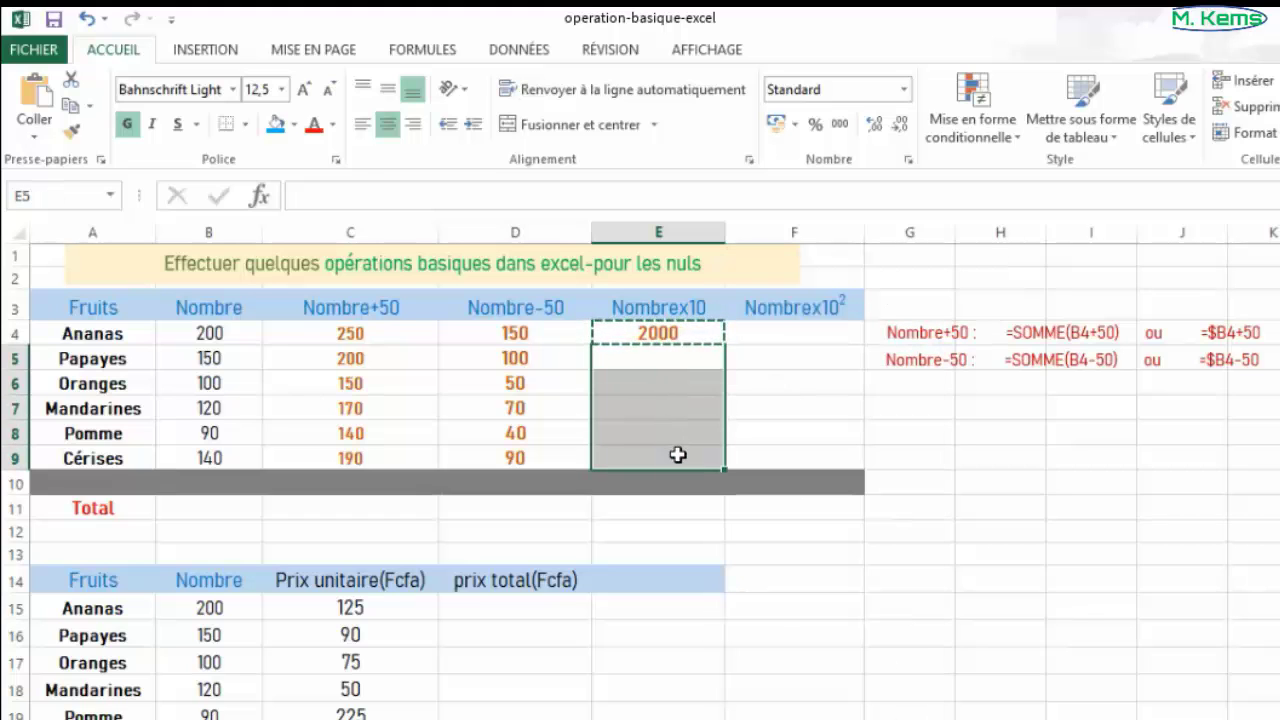
key(ctrl+v)
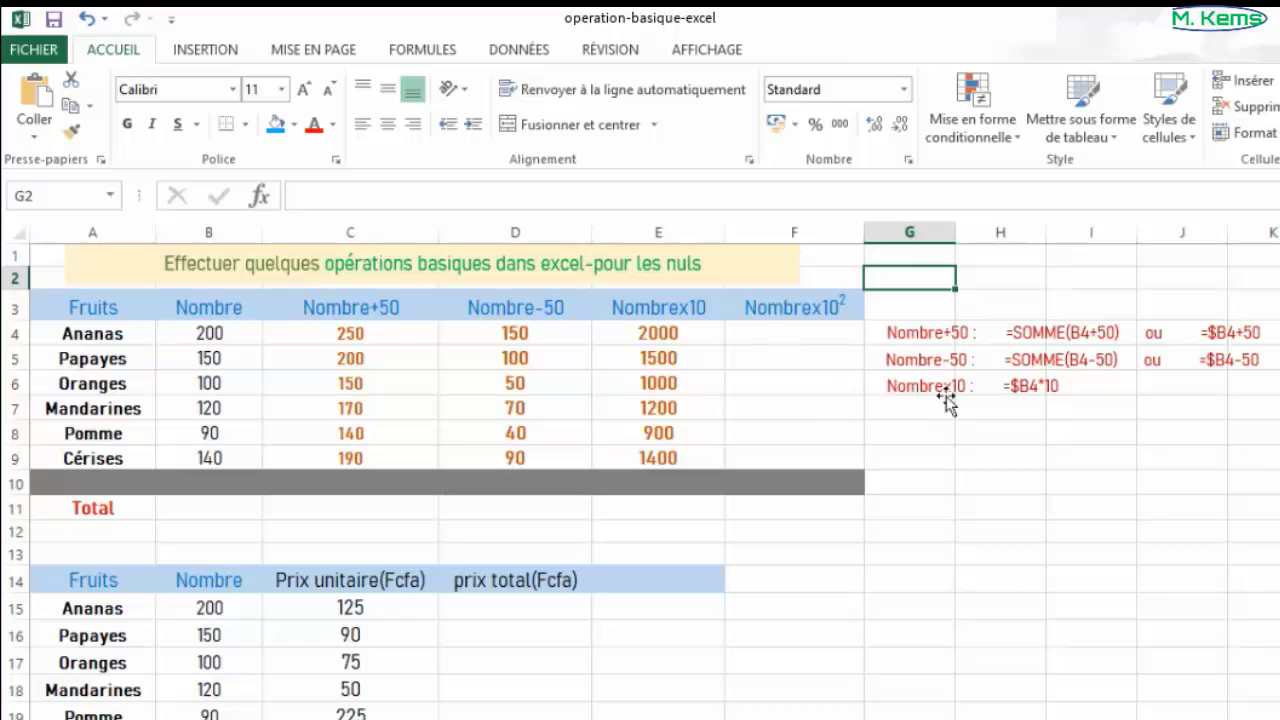
Step: Enter the formula =$B4*1E2 in cell F4 to multiply the Ananas quantity by 10 squared
click(768, 336)
text(=)
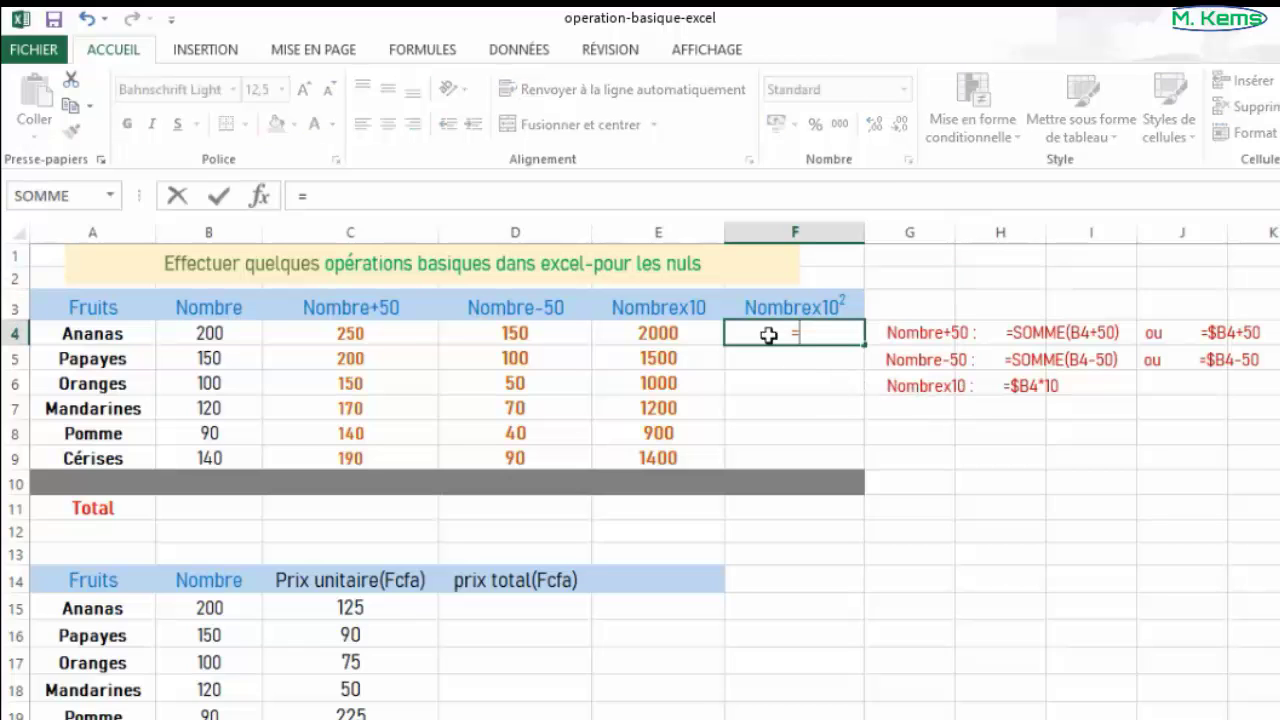
text($)
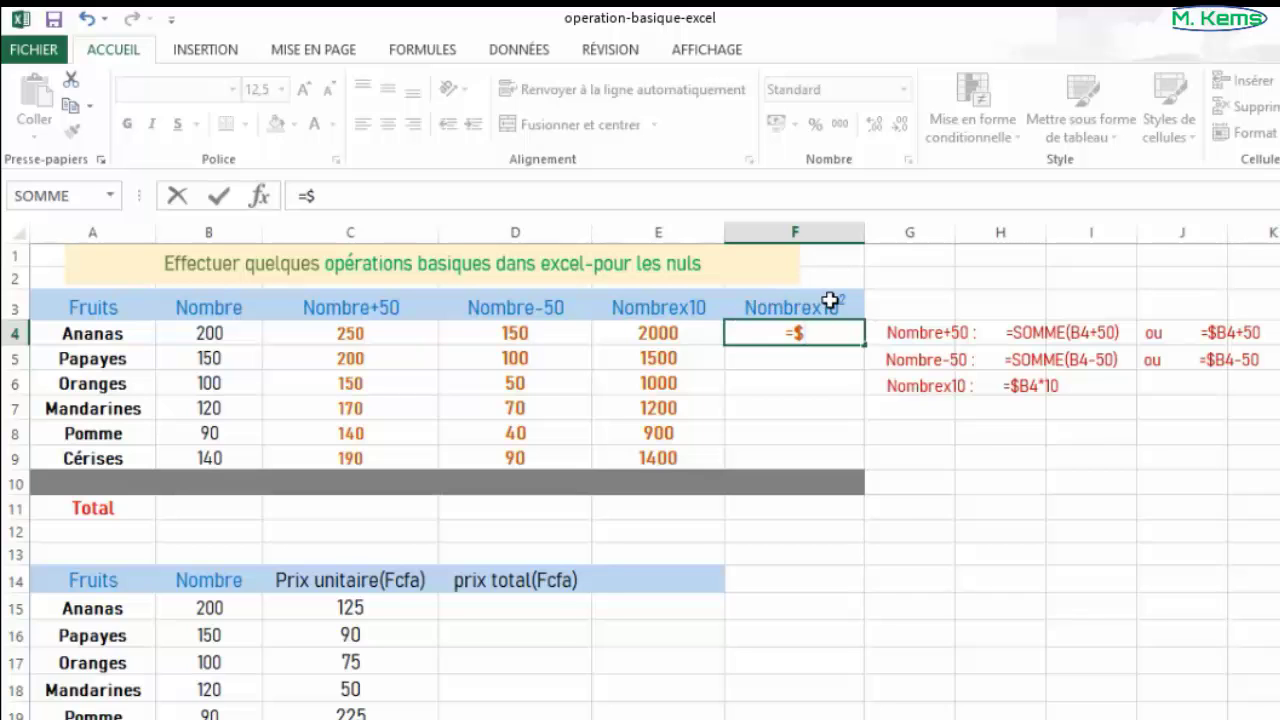
text(B4*1E2)
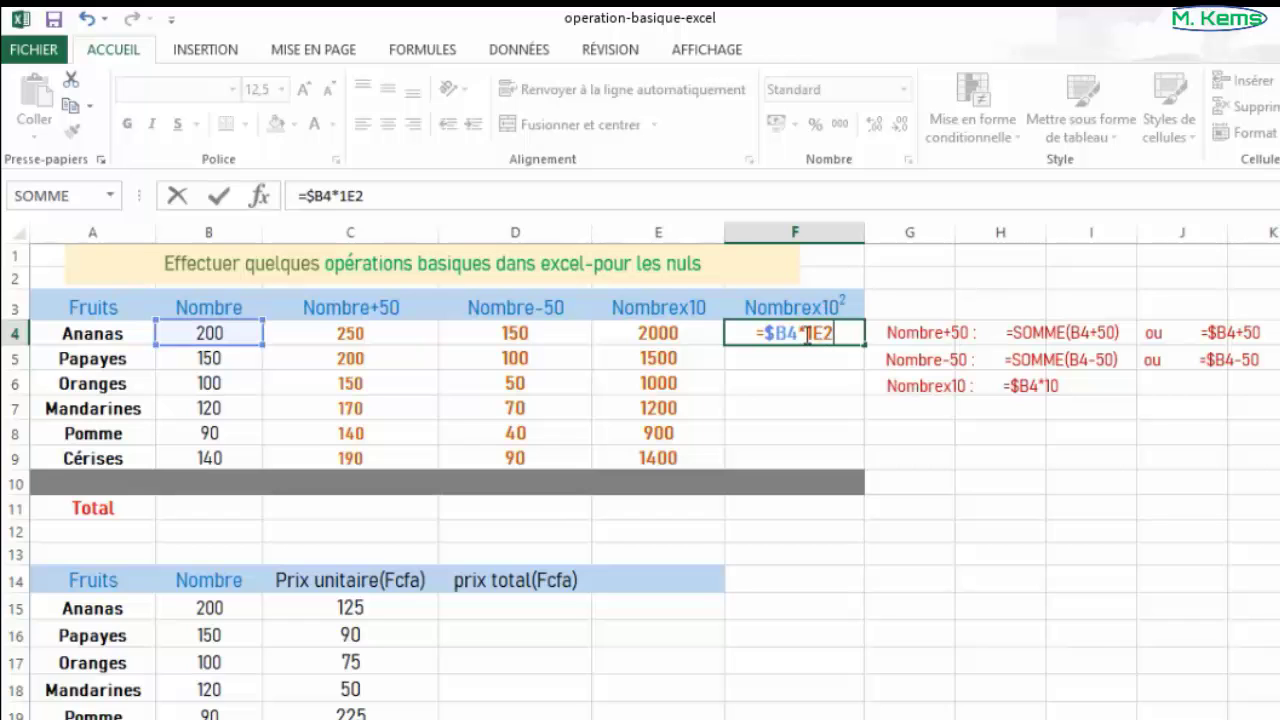
key(Return)
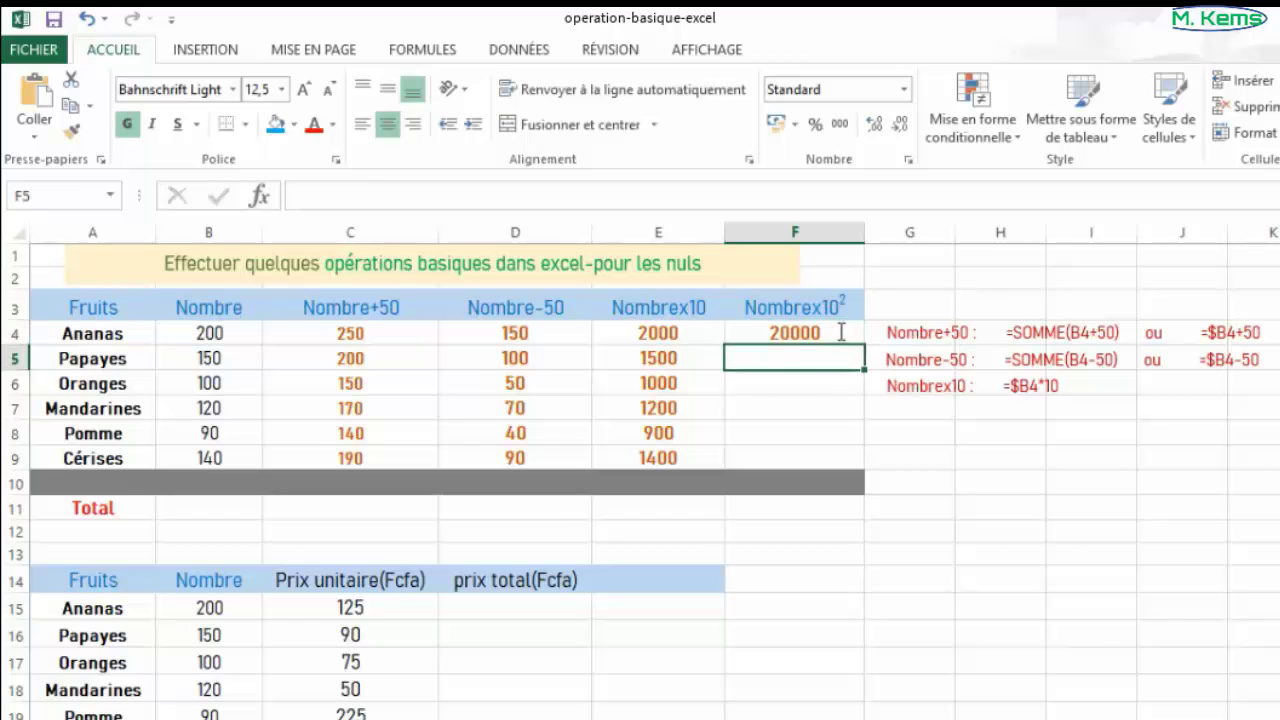
Step: Copy the Nombrex10² formula from F4 into F5:F9 for the remaining fruits
click(772, 331)
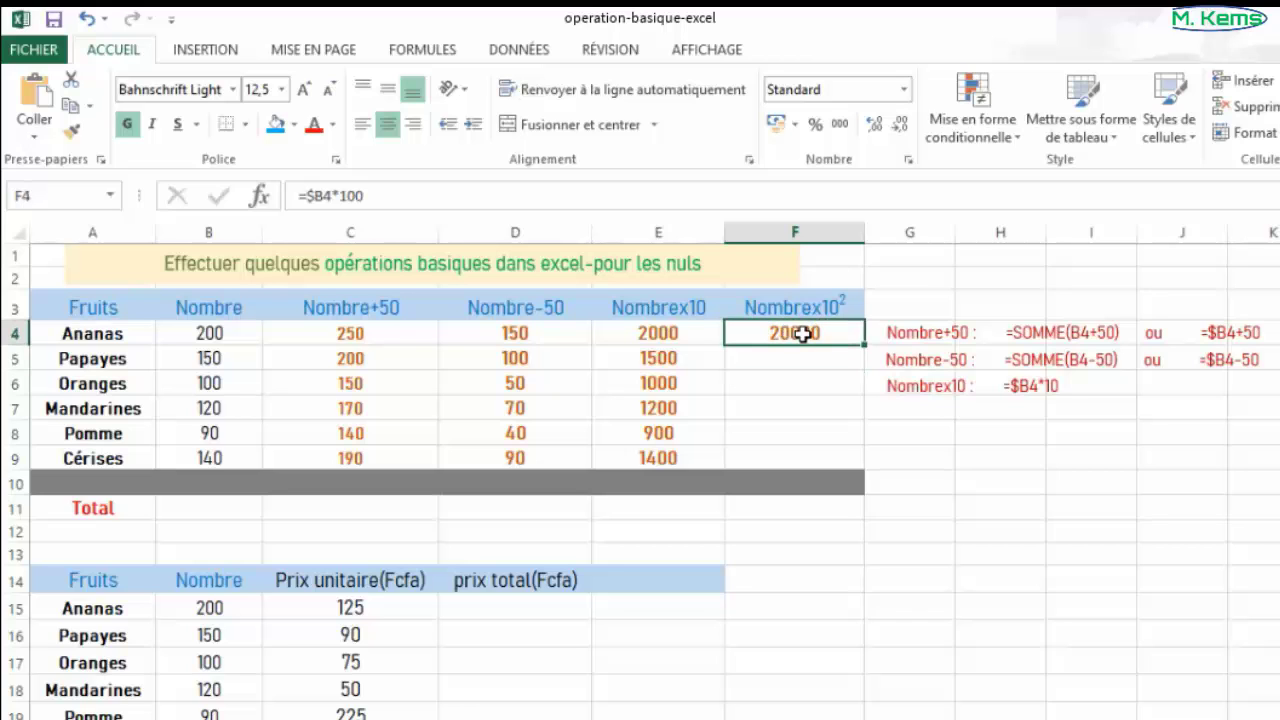
right_click(802, 334)
click(860, 450)
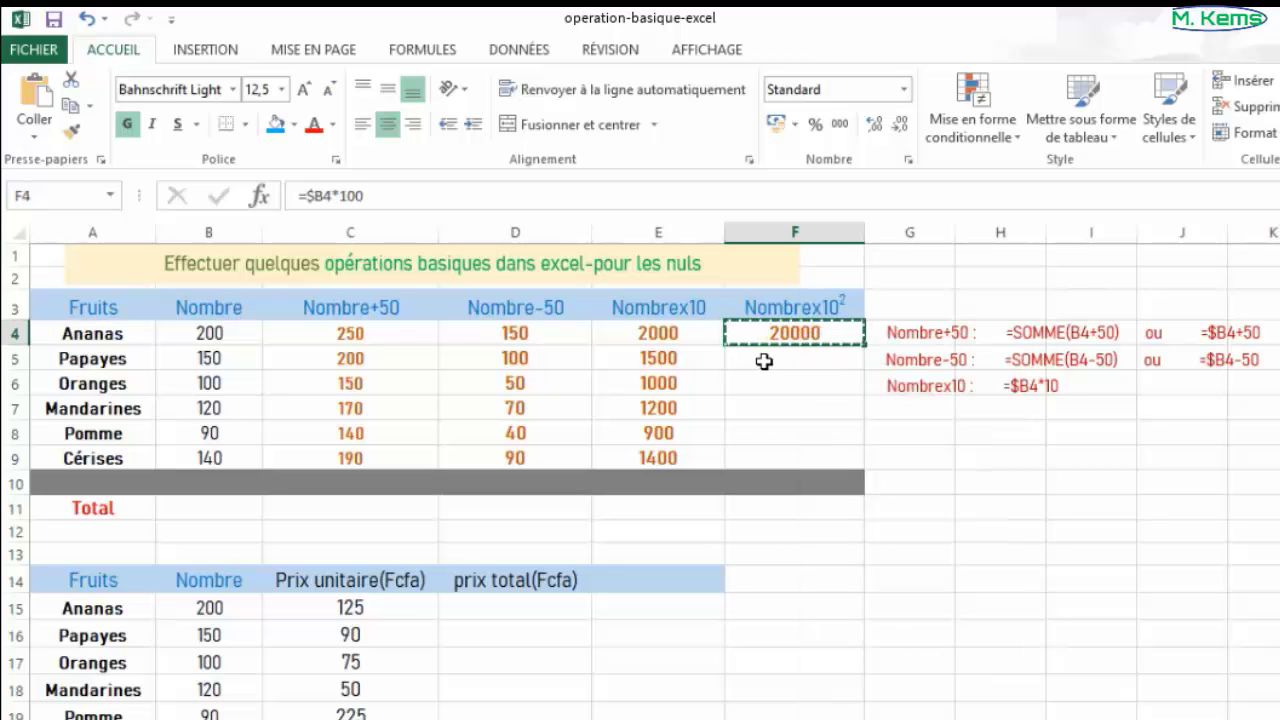
mouse_move(764, 362)
mouse_down()
mouse_move(806, 386)
mouse_move(813, 451)
mouse_up()
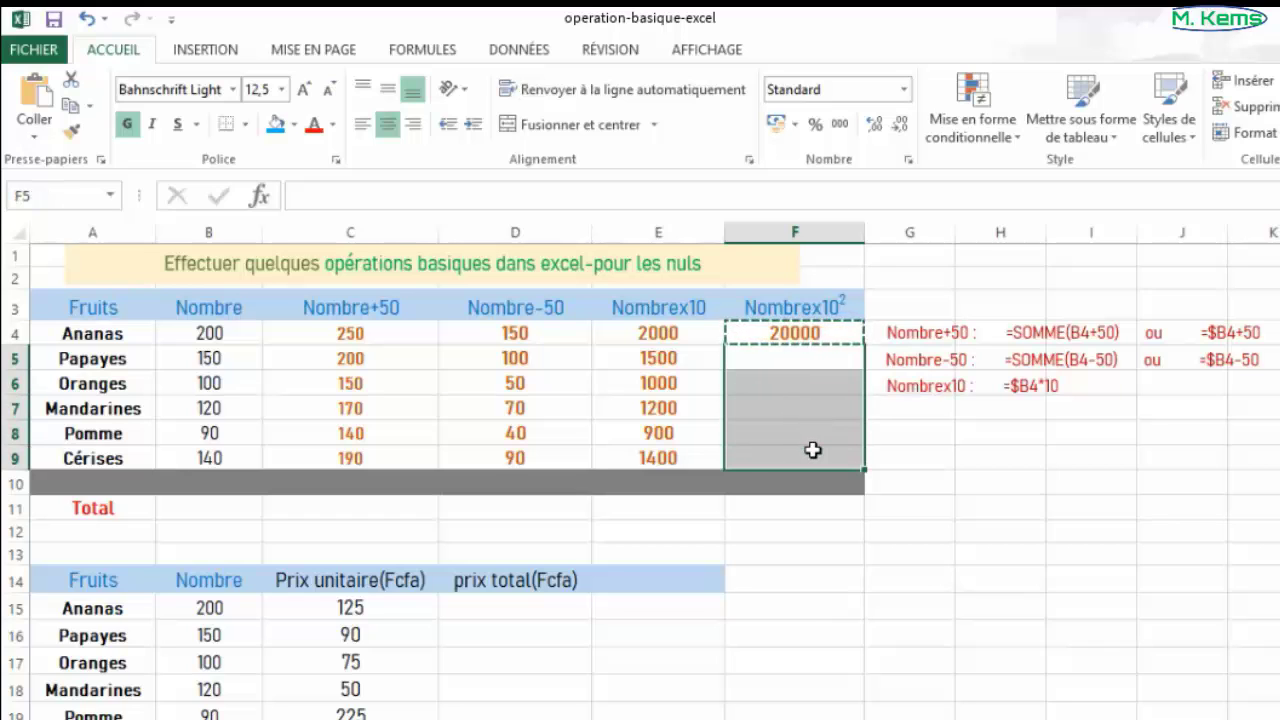
key(ctrl+v)
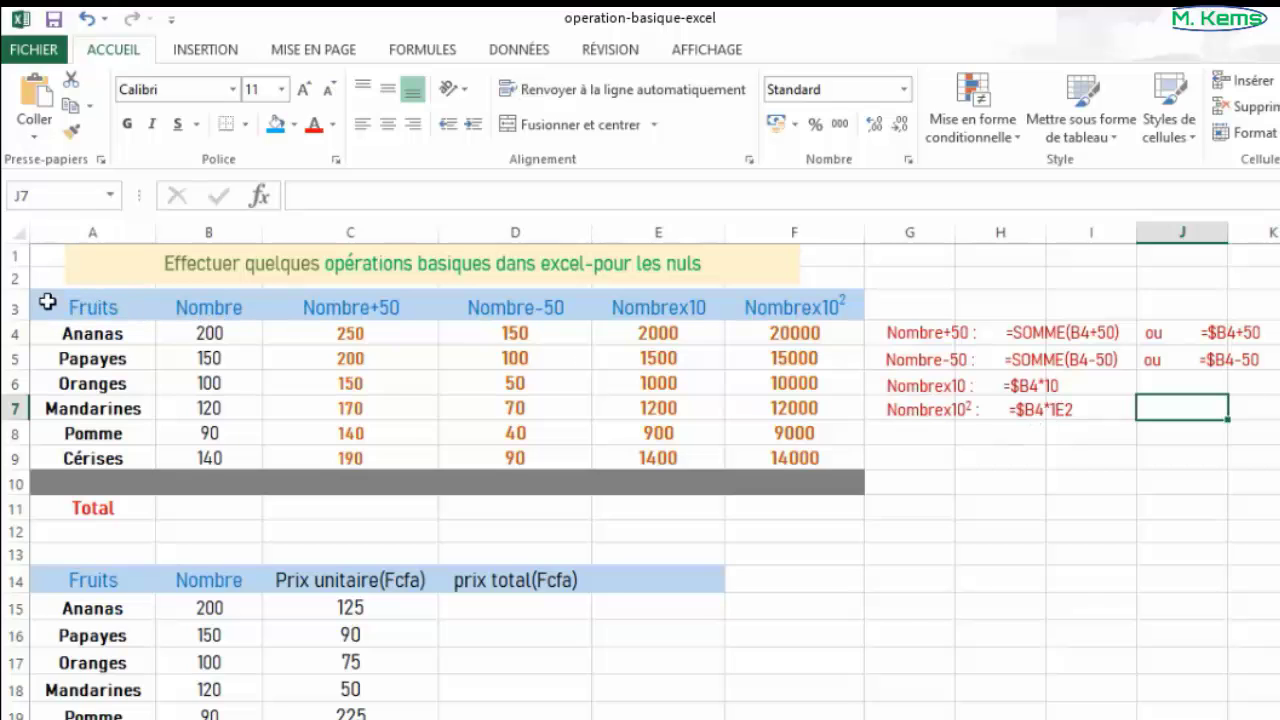
Step: Check the fill colours used for the header cells A3:F3 and the grey divider cells A10:F10
drag(55, 305, 795, 310)
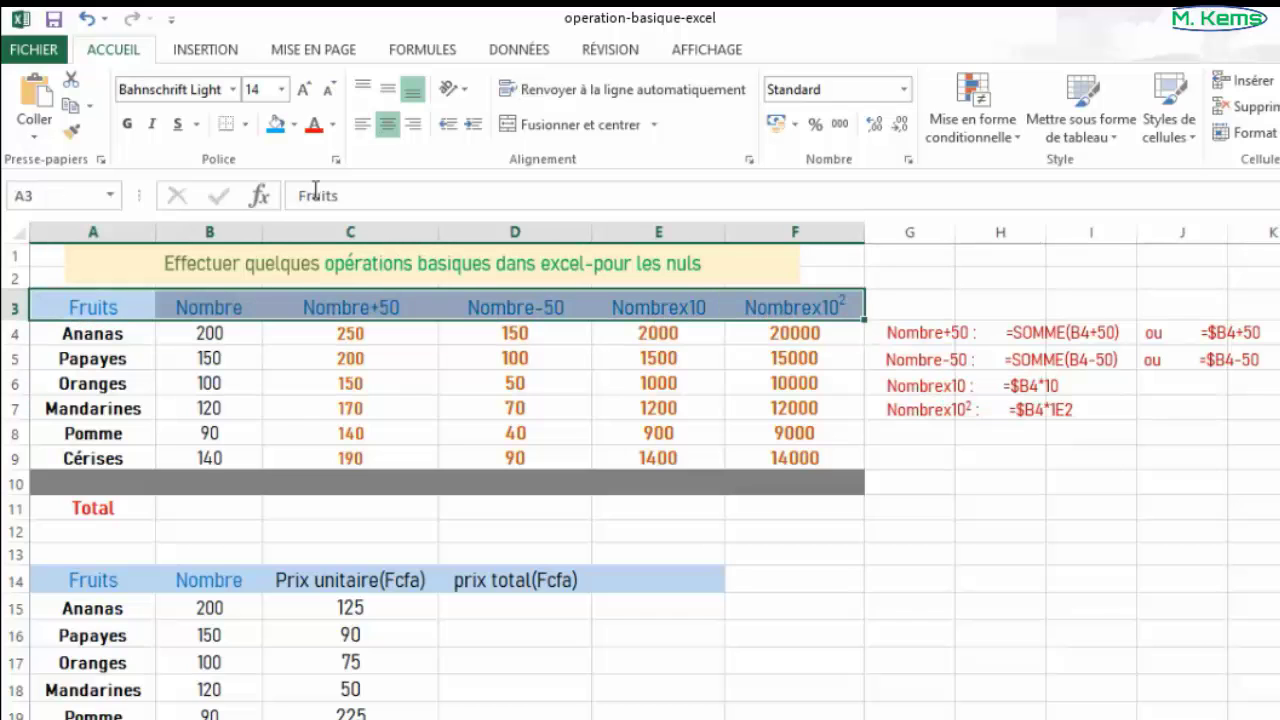
click(294, 124)
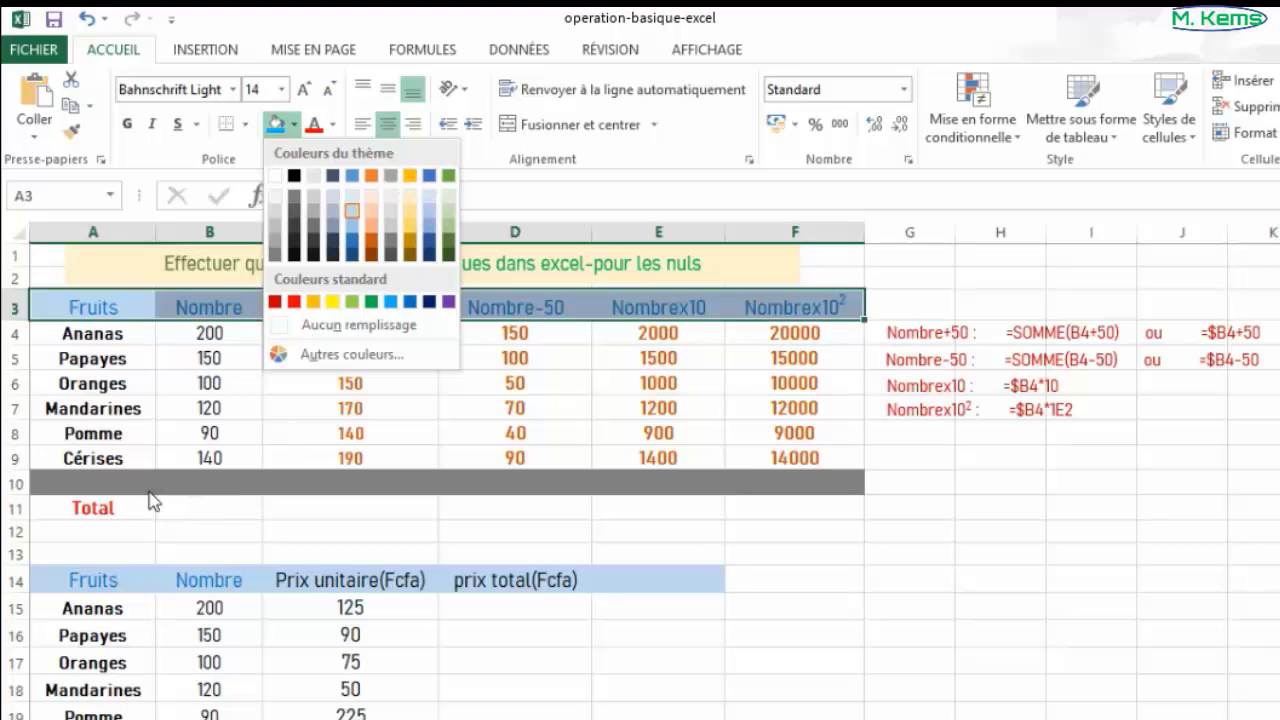
key(Escape)
drag(55, 481, 795, 481)
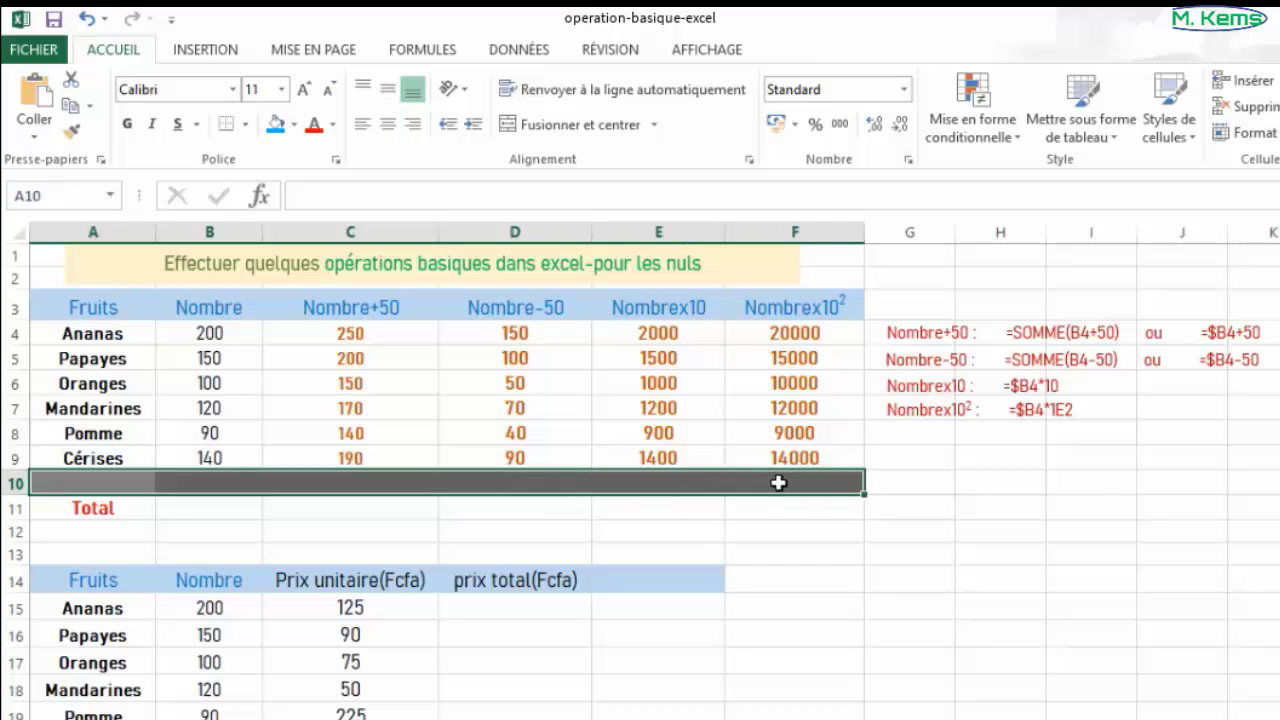
click(294, 127)
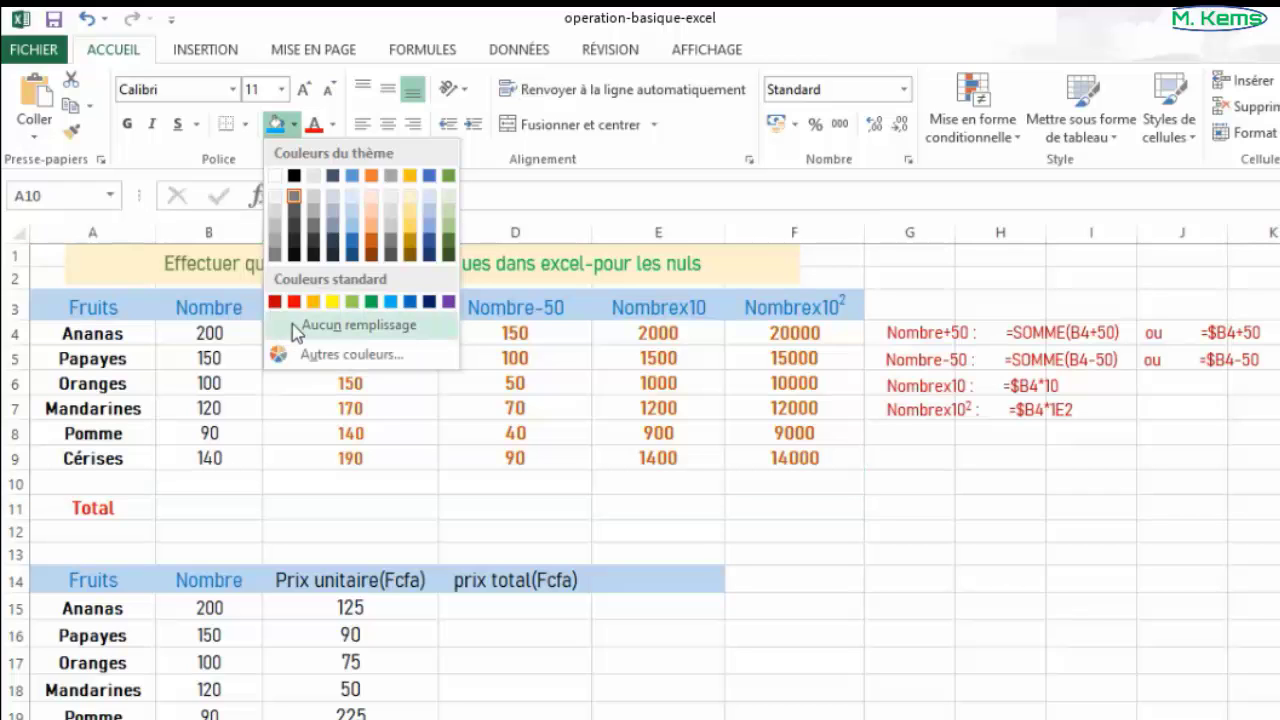
click(658, 531)
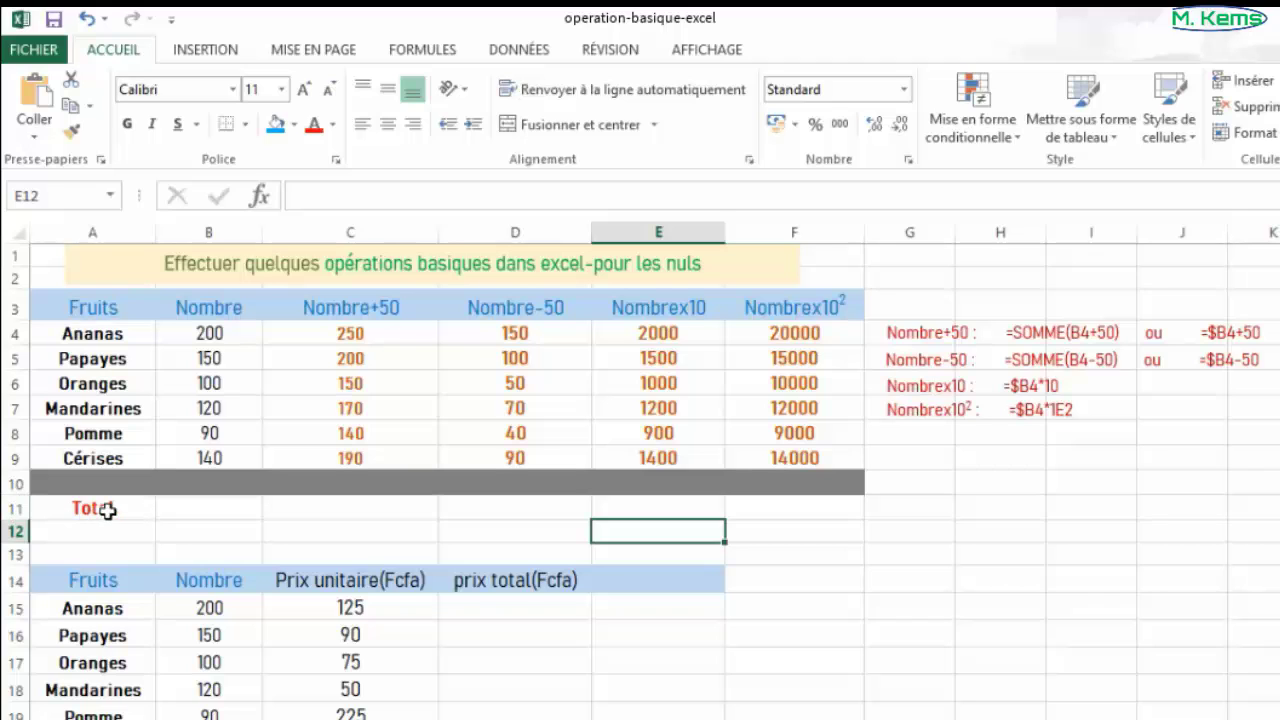
Step: Enter the formula =SOMME(B4:B9) in cell B11 to total the Nombre column
click(203, 507)
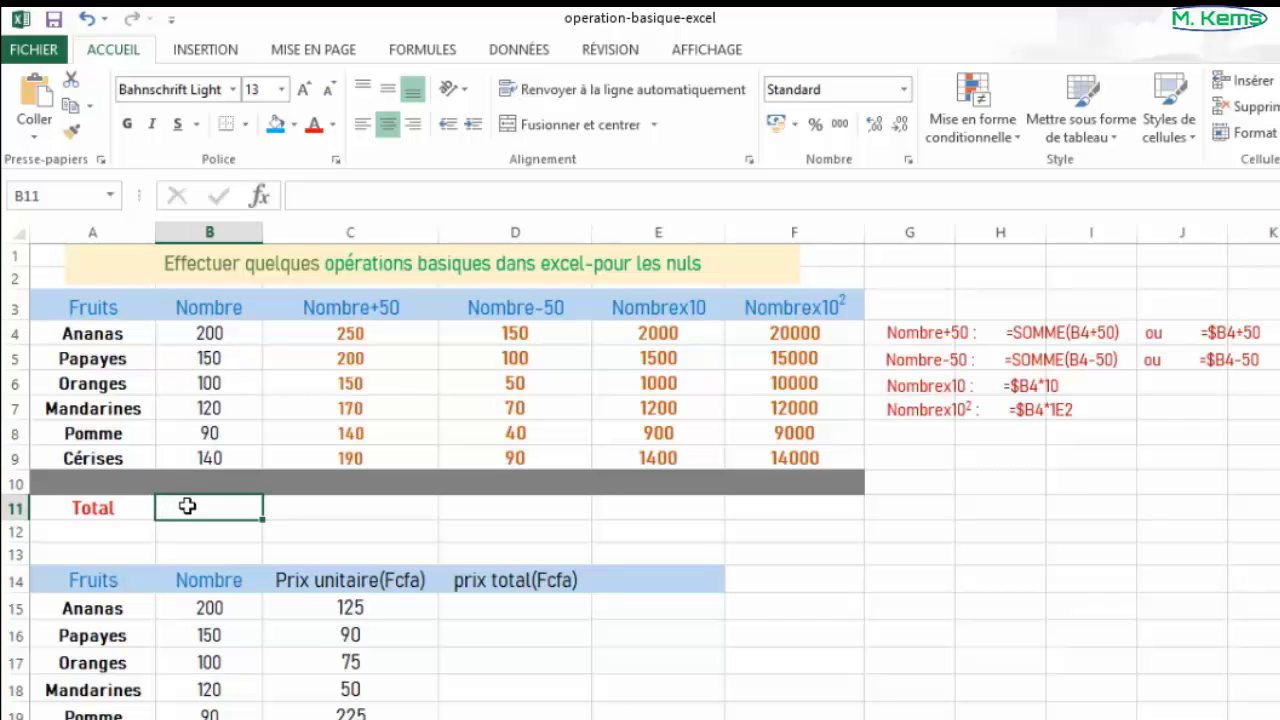
text(=)
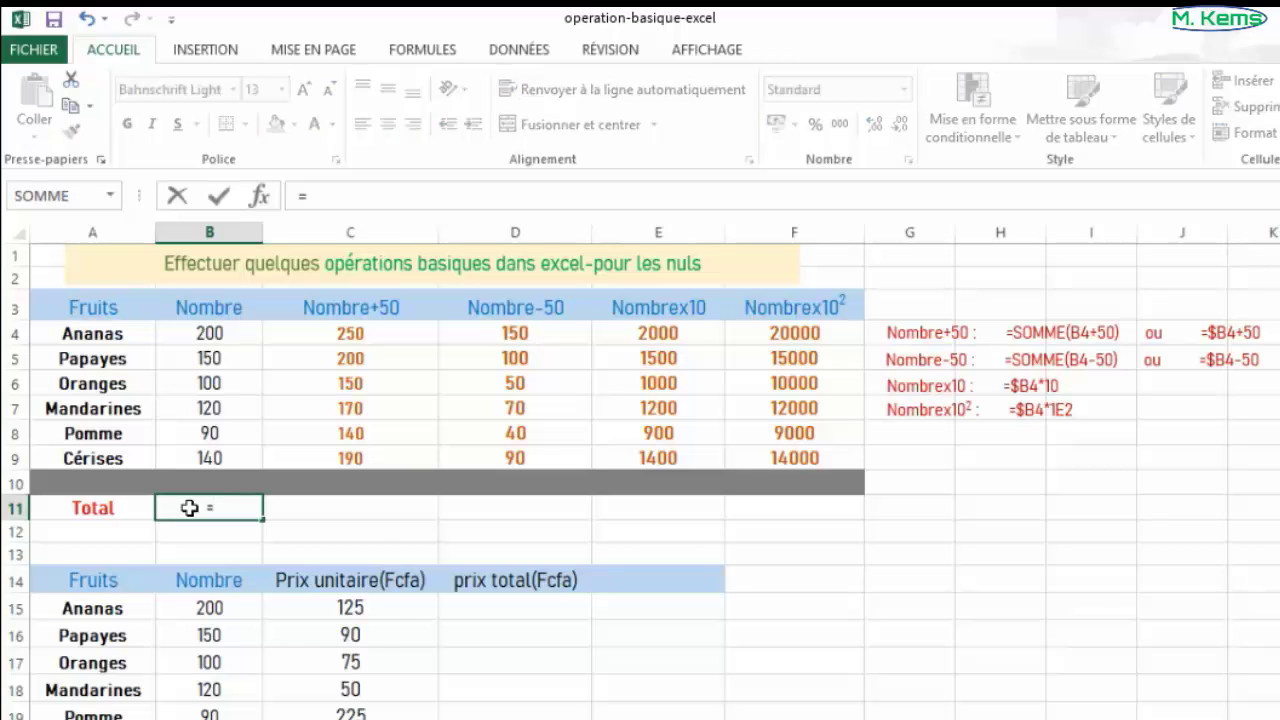
text(SOMME5)
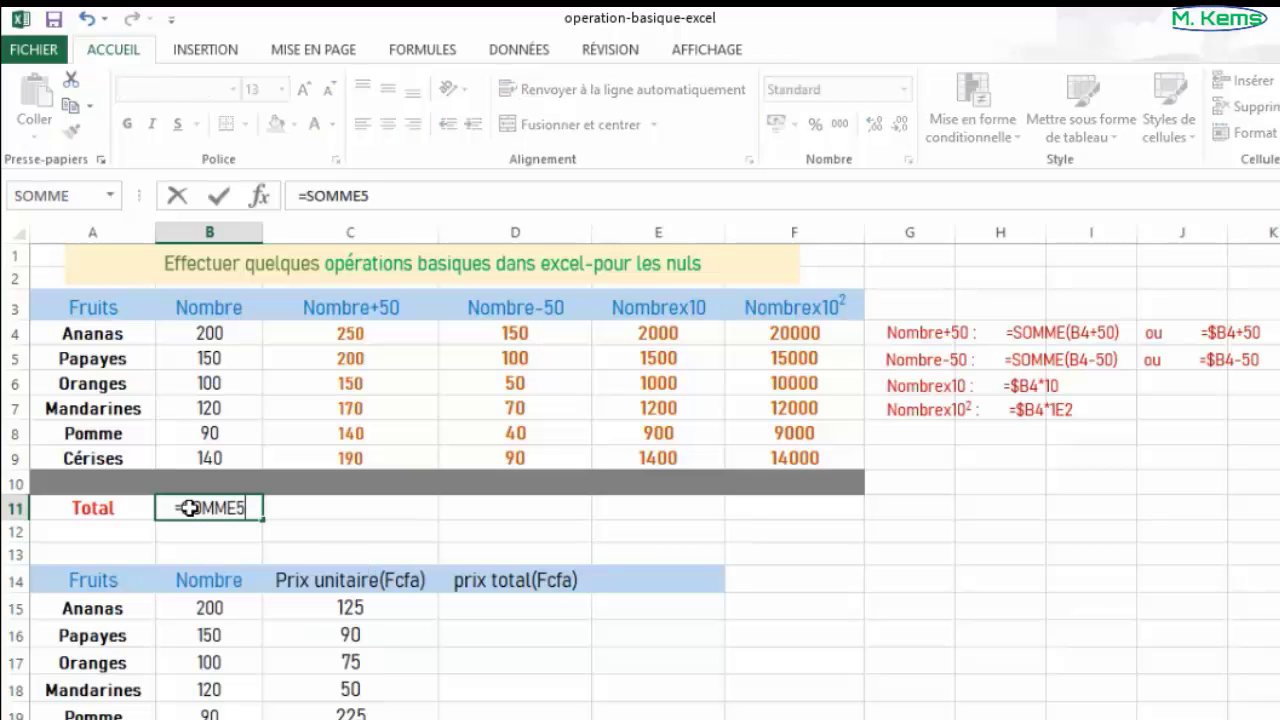
key(BackSpace)
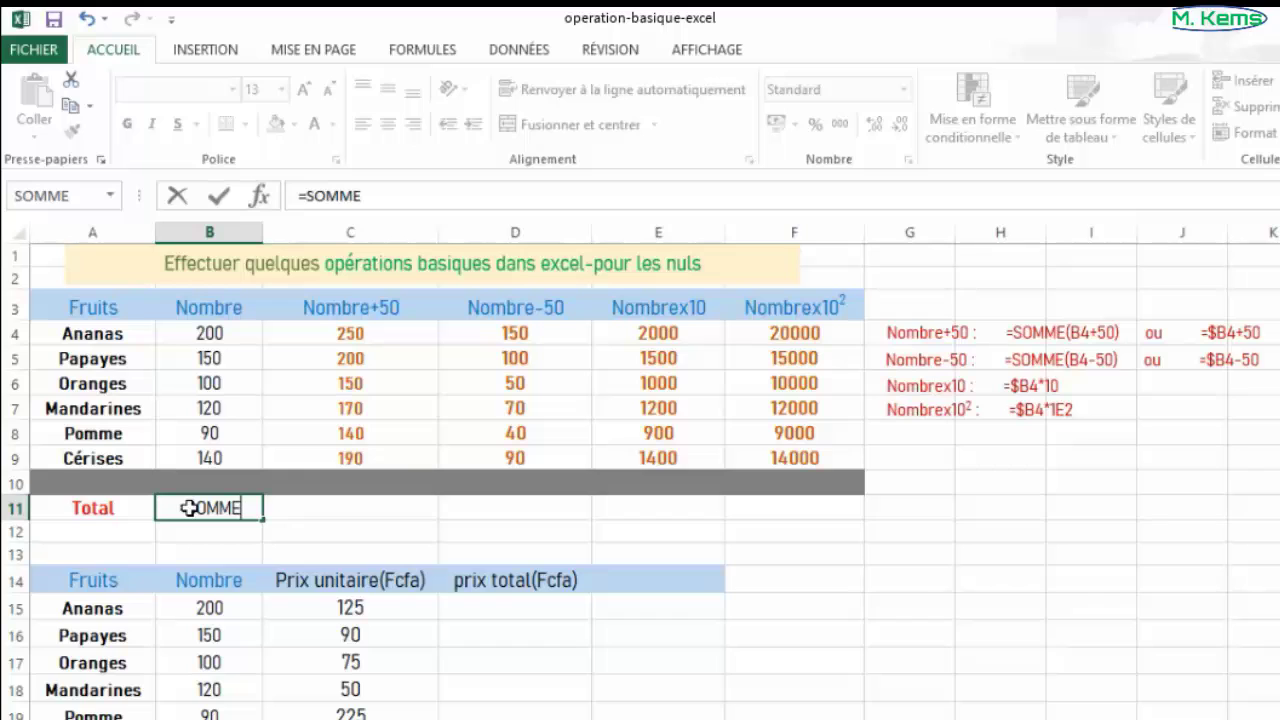
text(()
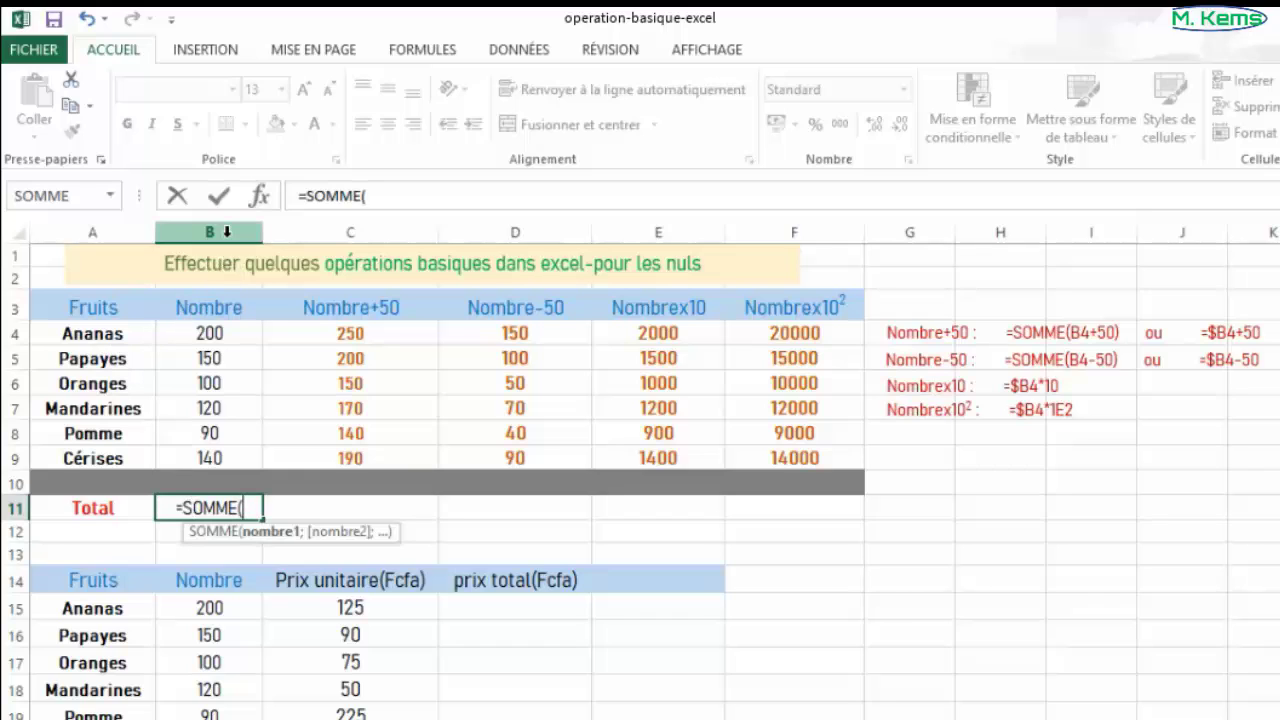
click(222, 324)
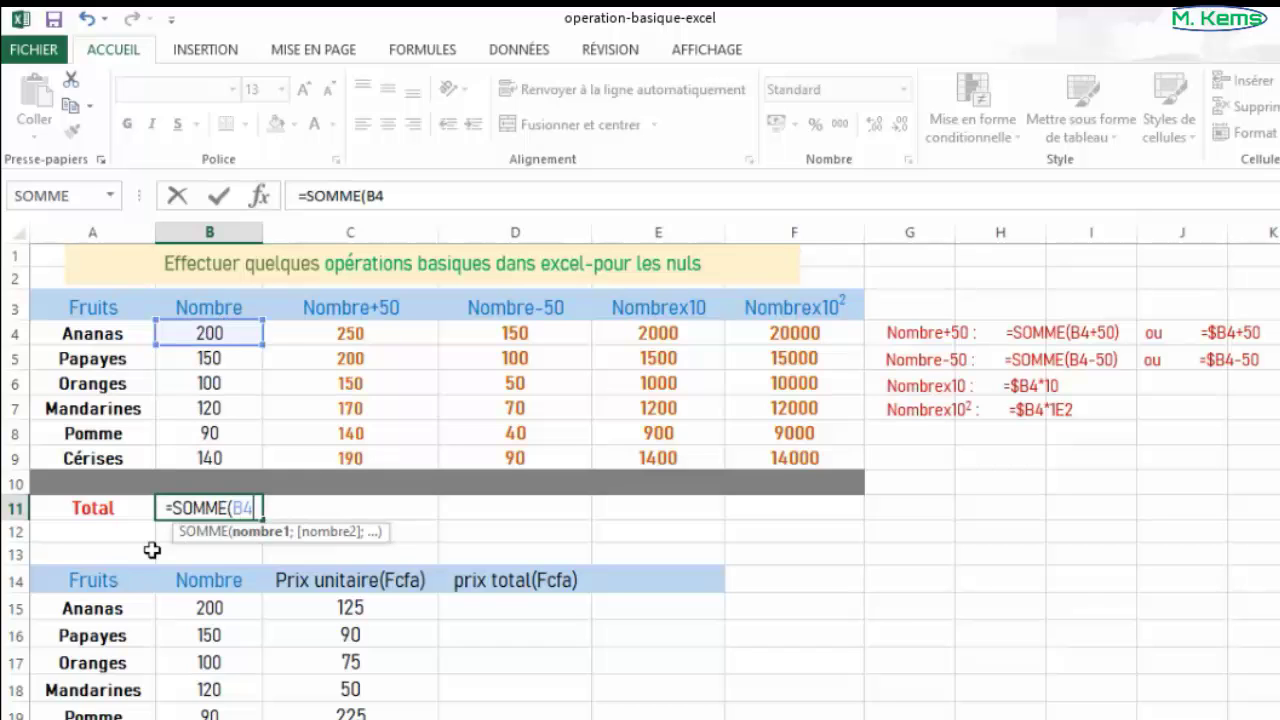
text(:)
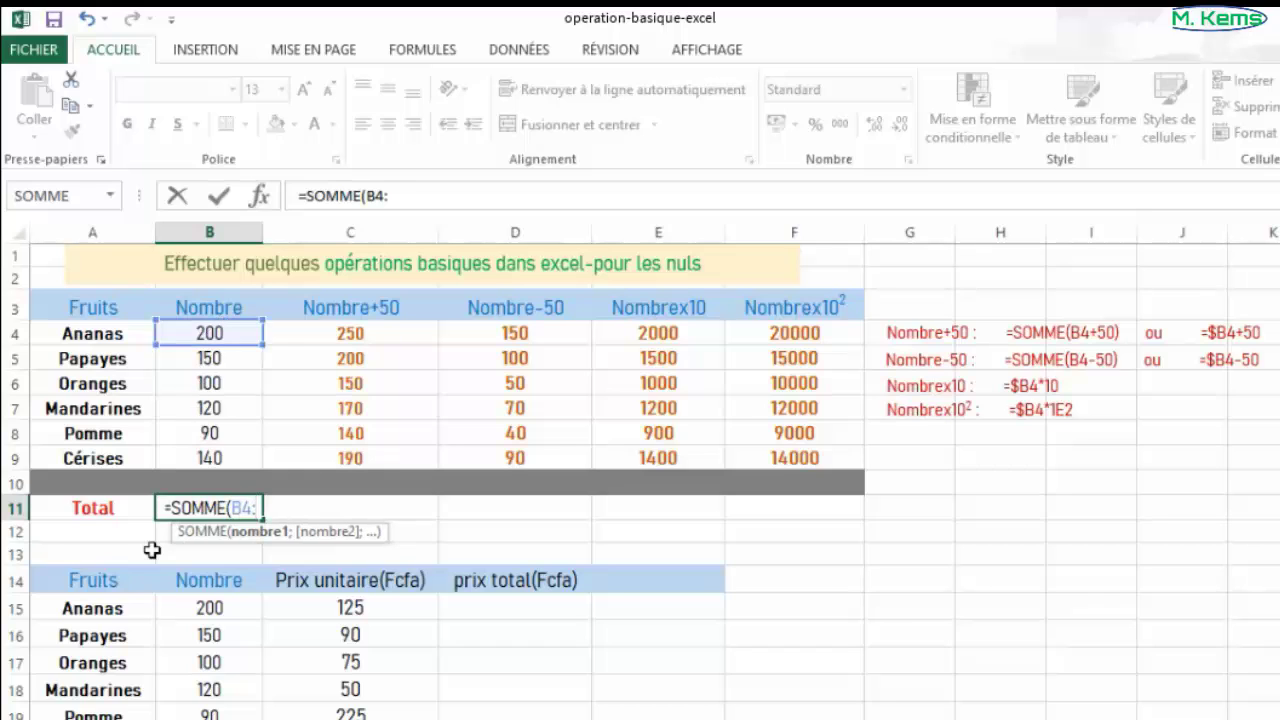
text(B9))
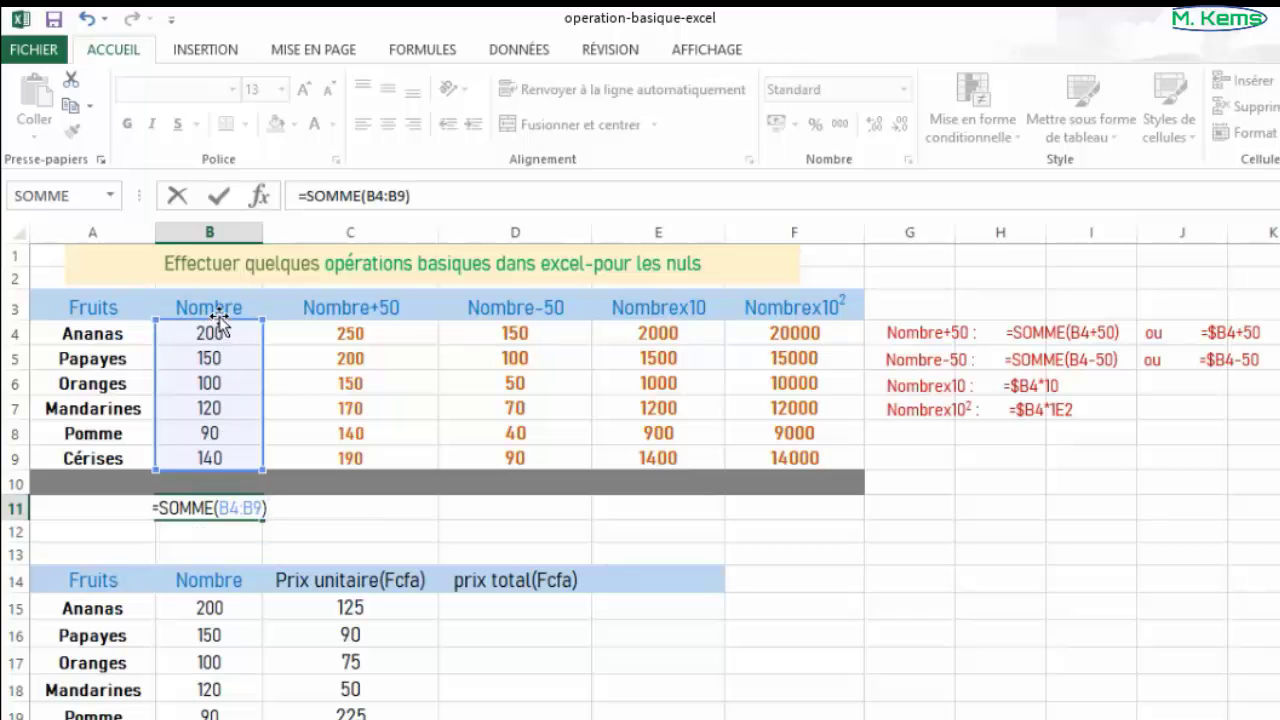
key(Return)
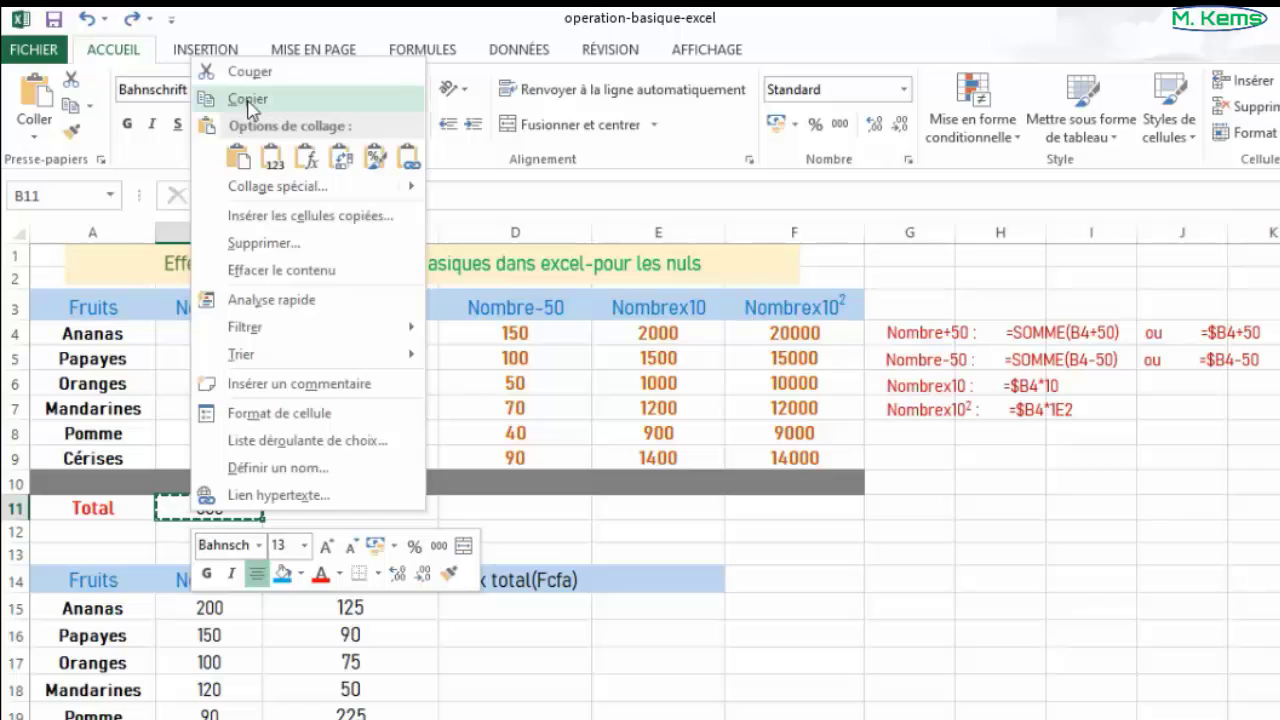
Step: Copy the total formula from B11 into C11:F11 for the other calculated columns
click(248, 103)
drag(366, 509, 782, 514)
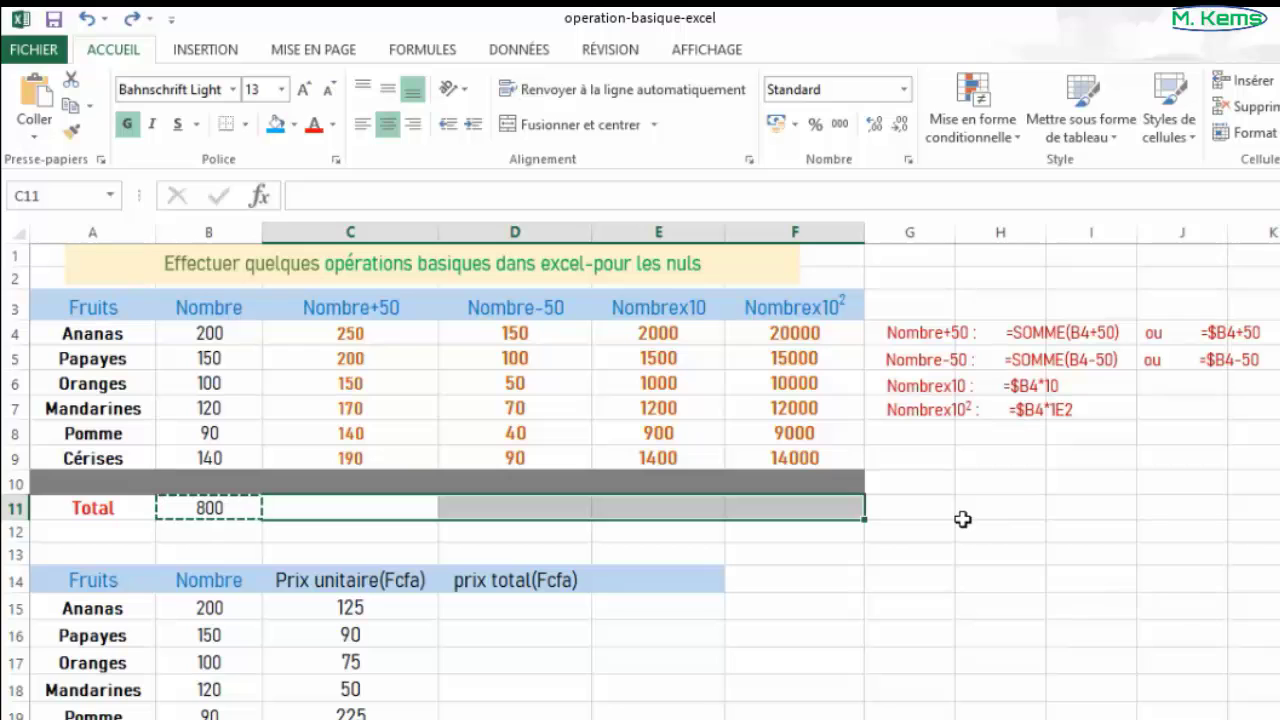
key(ctrl+v)
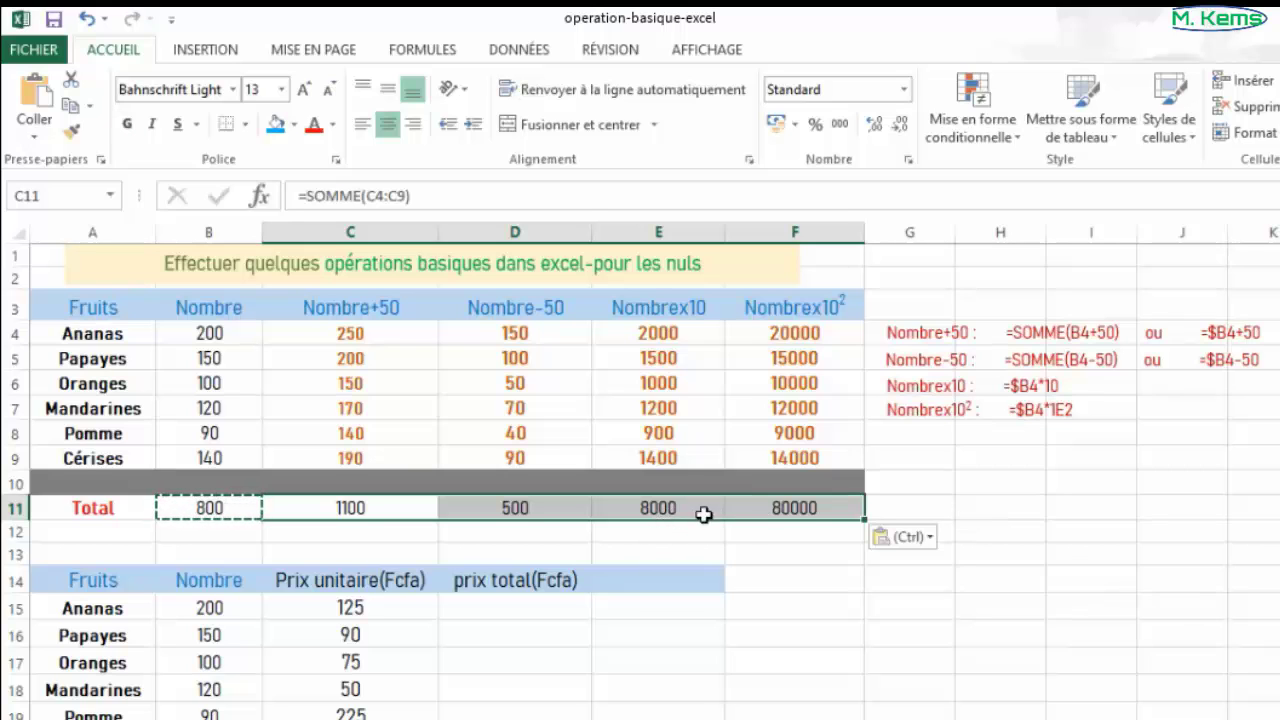
click(898, 505)
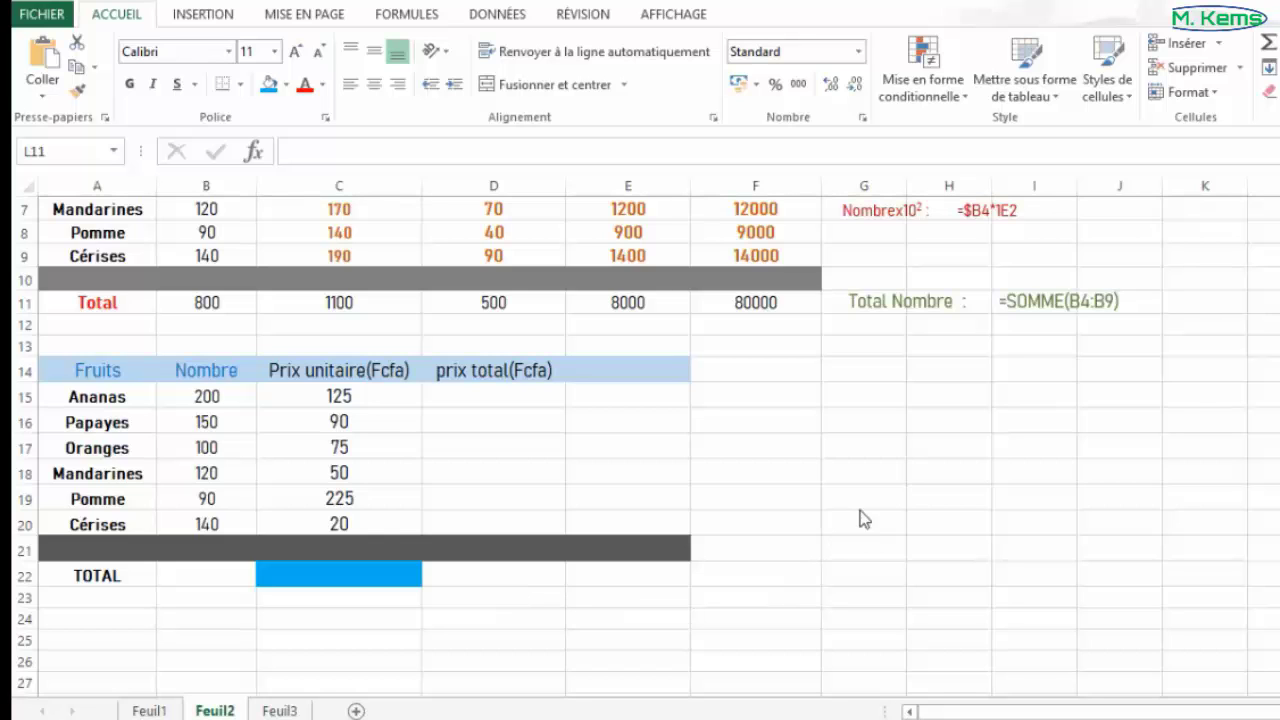
scroll(873, 519, up, 1)
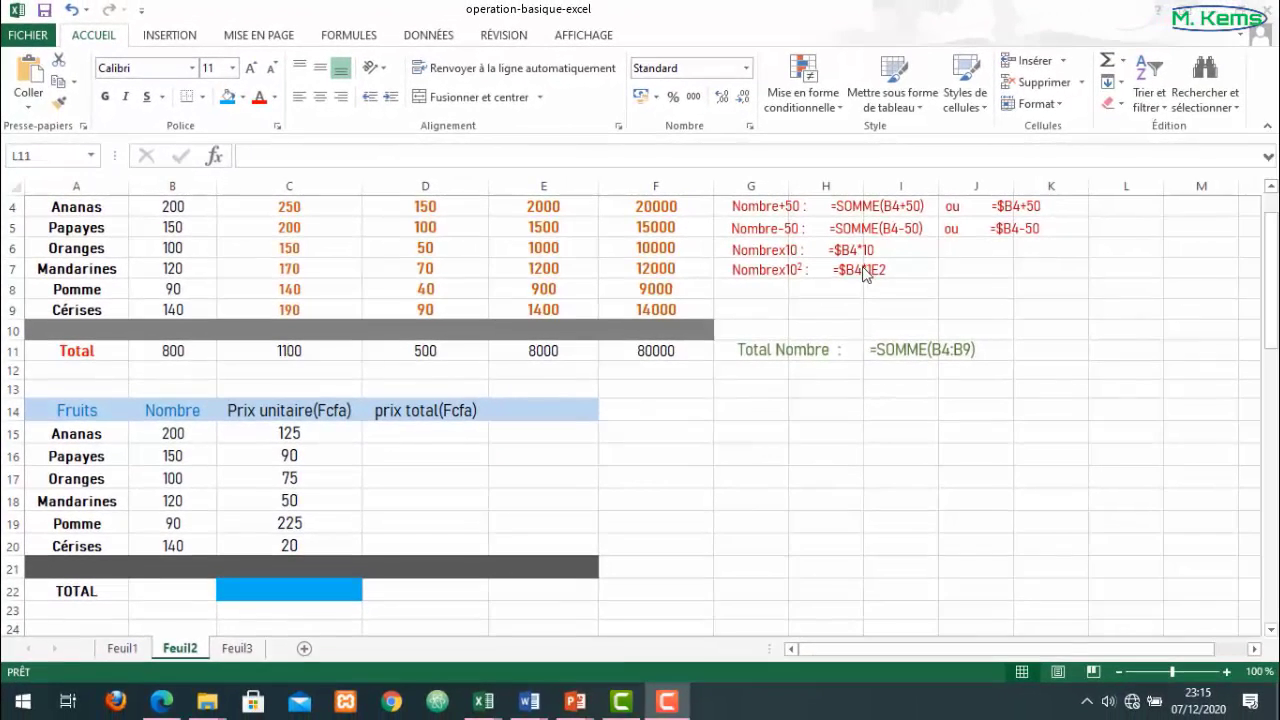
scroll(884, 361, up, 1)
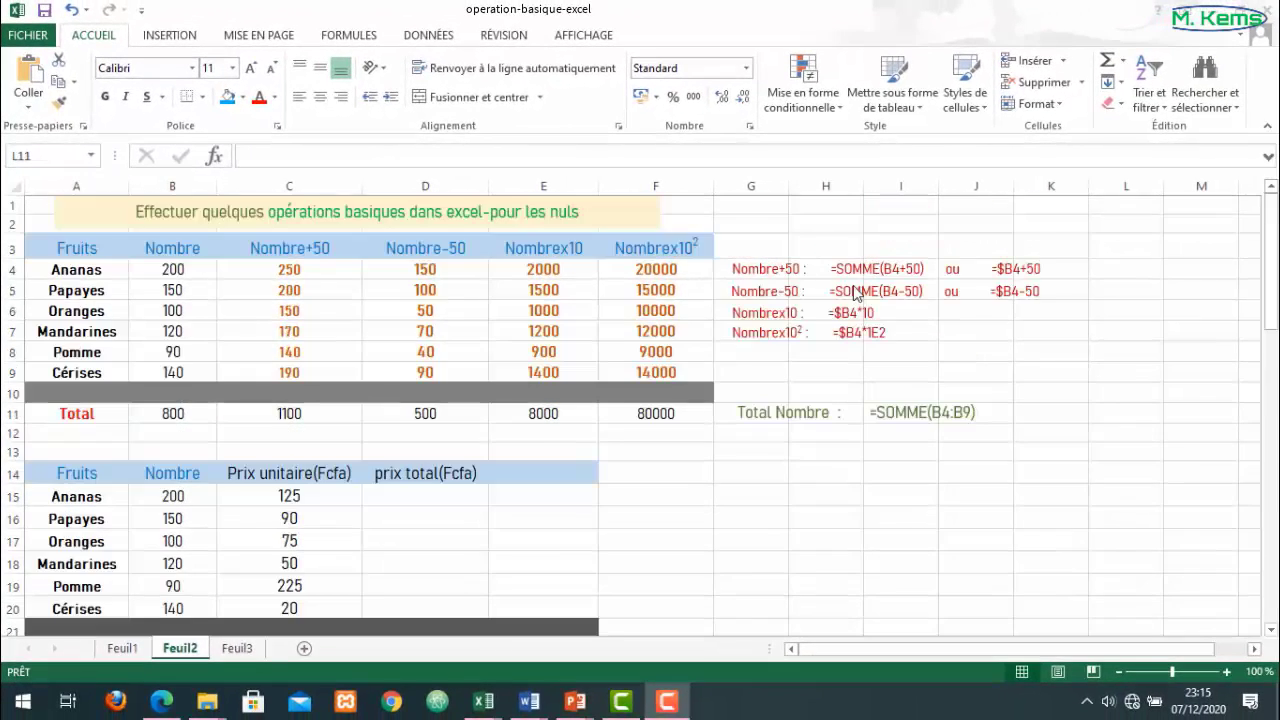